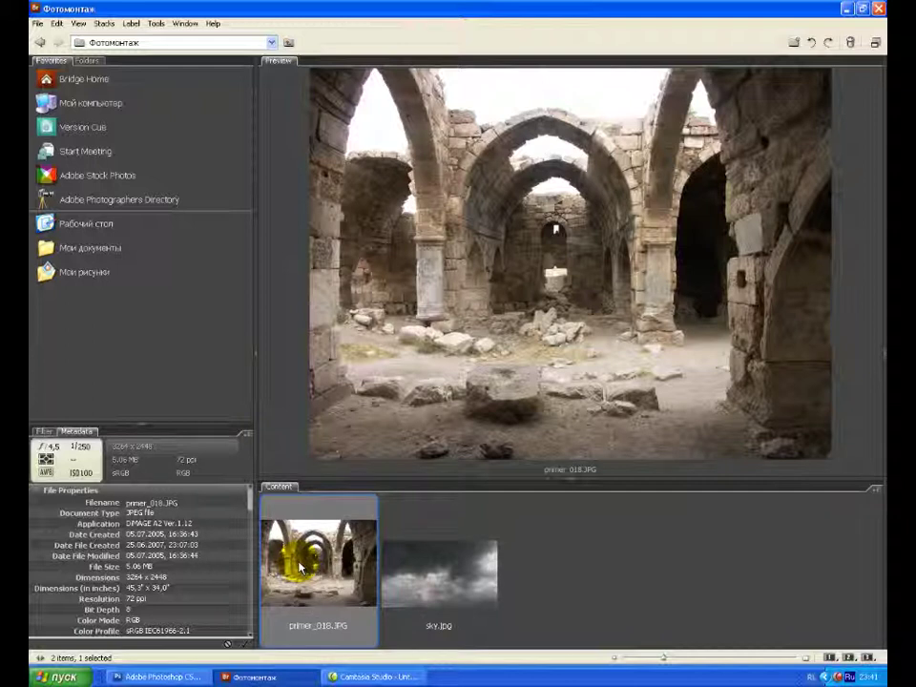
# Select sky.jpg and primer_018.JPG together in Bridge, then switch to Photoshop to work on them.
pyautogui.click(417, 593)
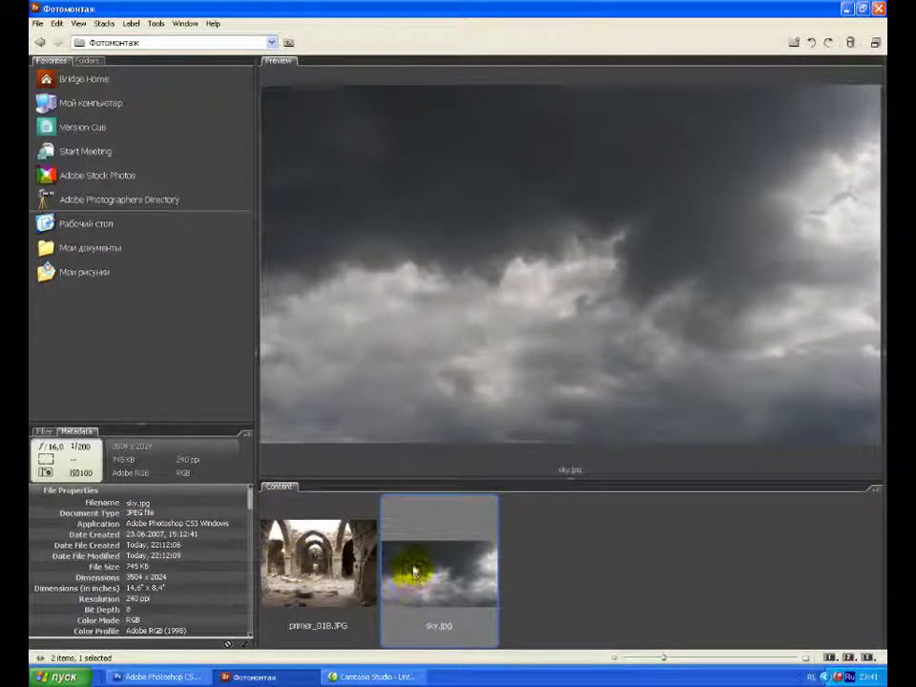
pyautogui.keyDown('ctrl'); pyautogui.click(345, 556); pyautogui.keyUp('ctrl')
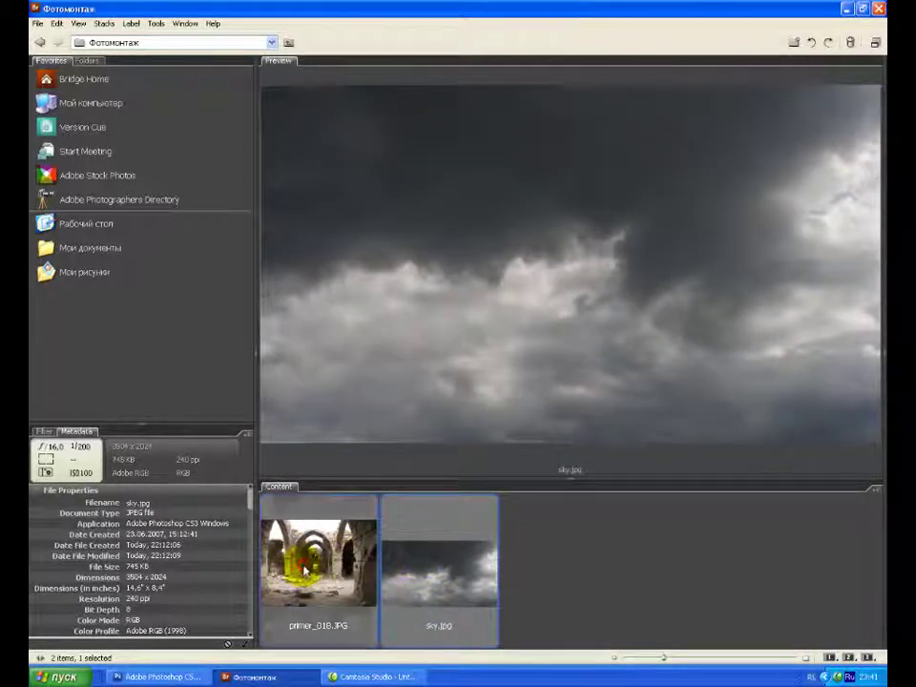
pyautogui.click(162, 676)
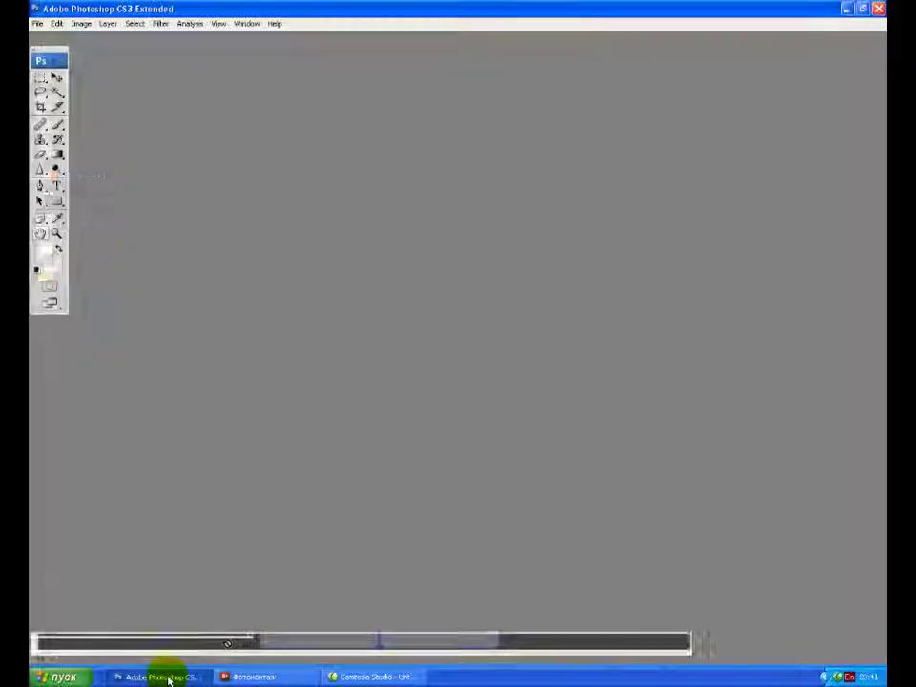
pyautogui.click(308, 327)
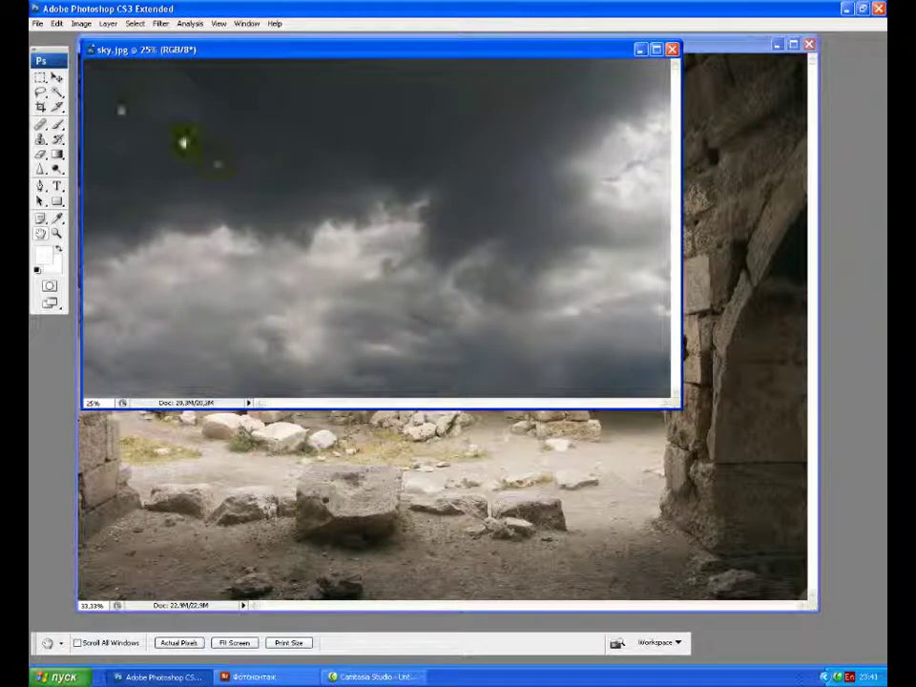
# Darken primer_018.JPG with Levels, raising the black input level slightly and setting the midtones to 0.86.
pyautogui.click(56, 77)
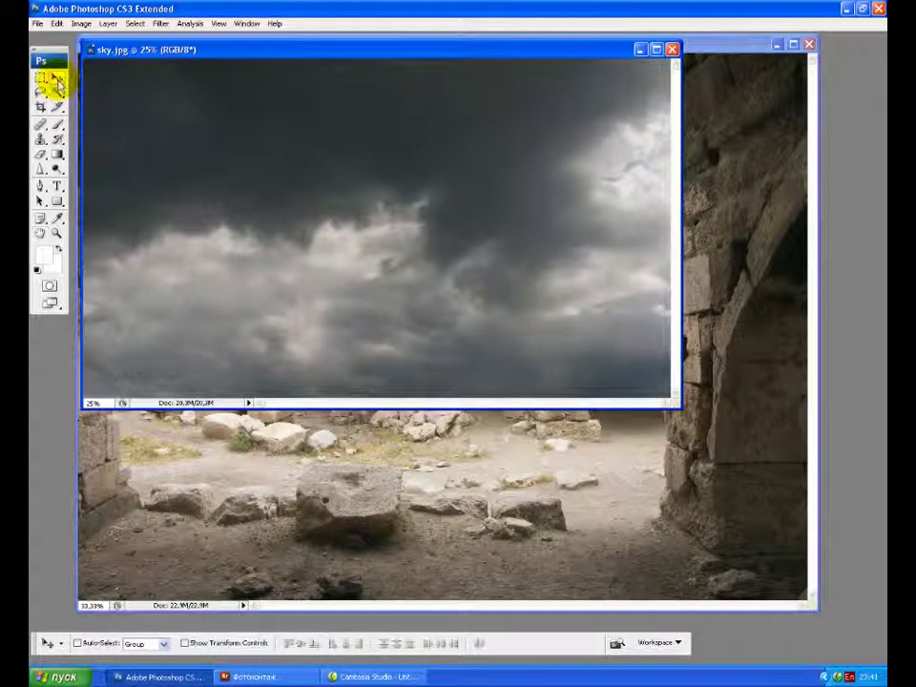
pyautogui.click(440, 488)
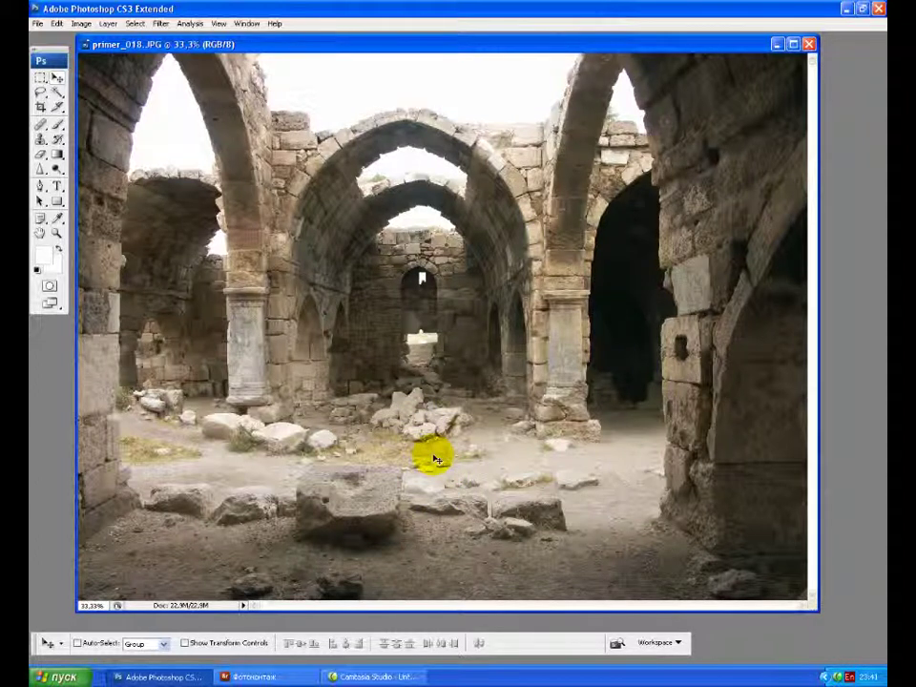
pyautogui.click(81, 23)
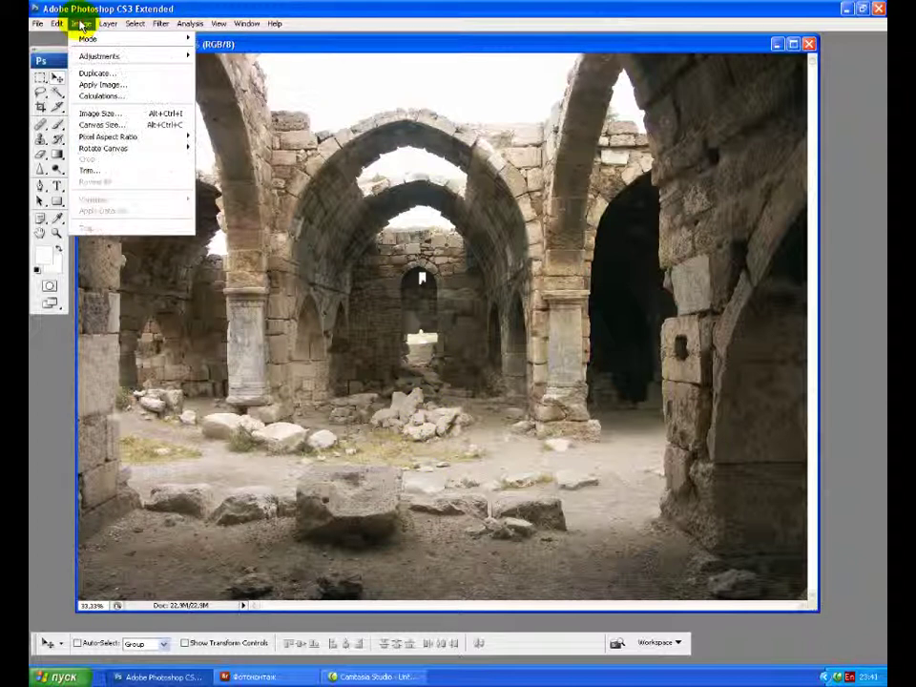
pyautogui.moveTo(156, 56)
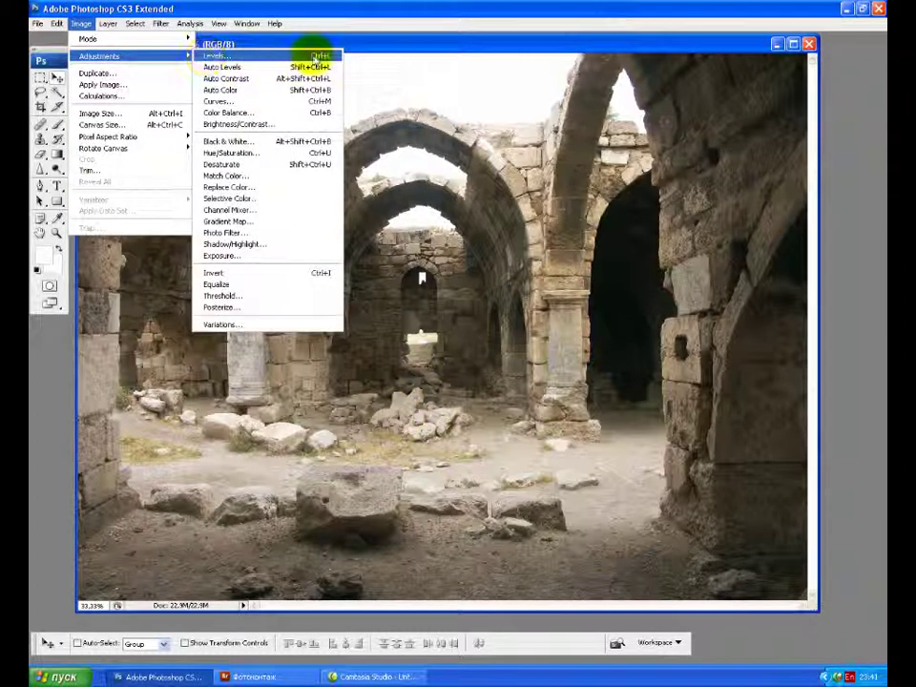
pyautogui.click(315, 55)
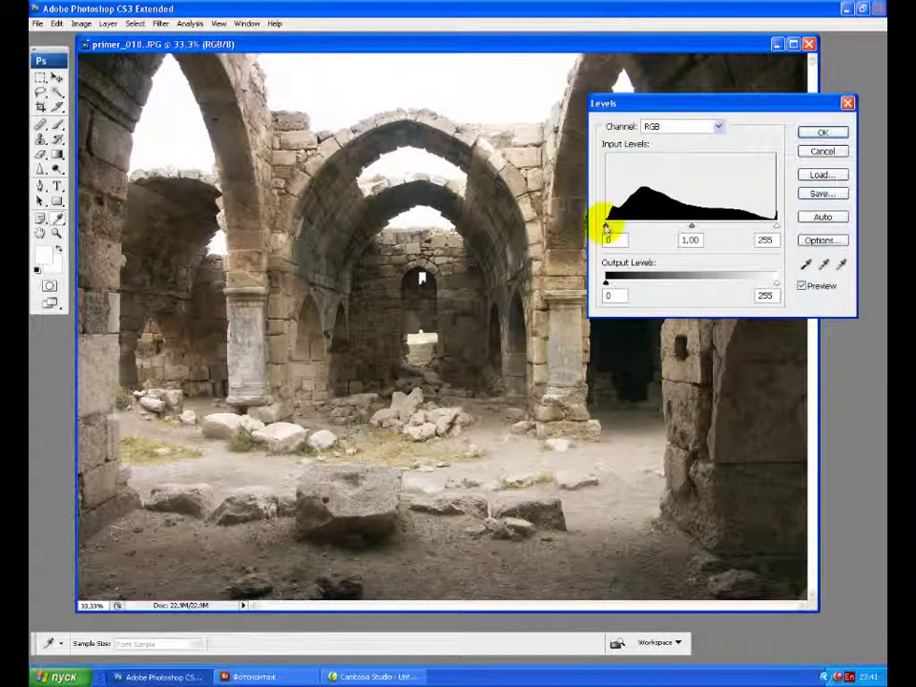
pyautogui.moveTo(606, 229); pyautogui.dragTo(611, 229)
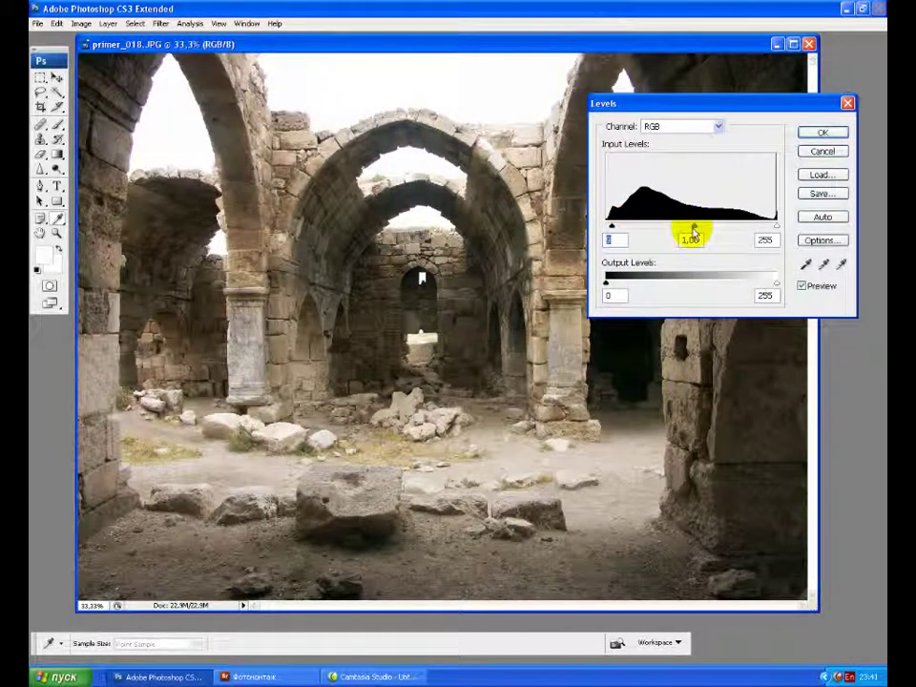
pyautogui.moveTo(691, 229); pyautogui.dragTo(701, 231)
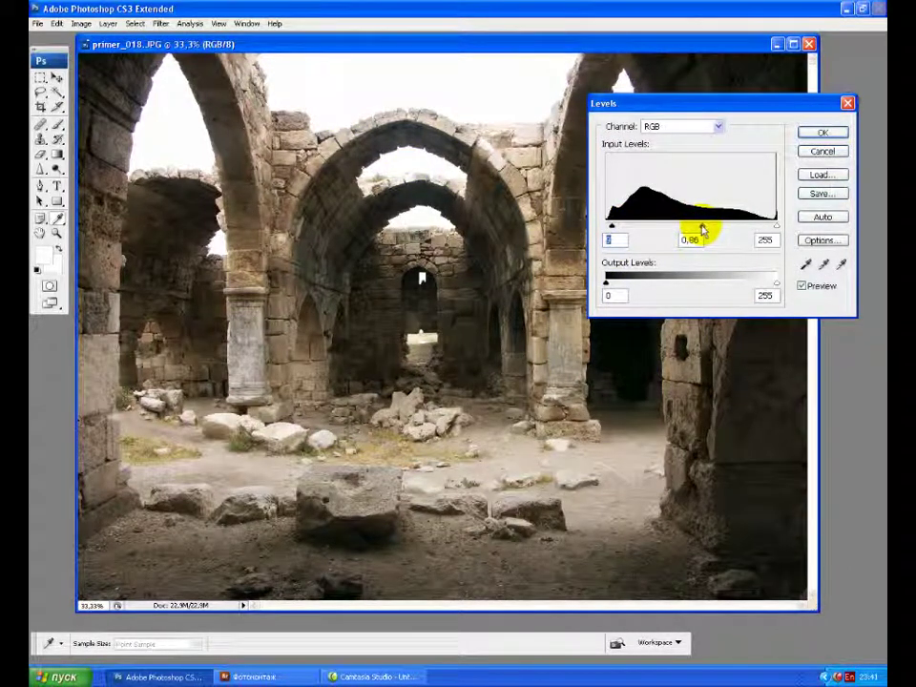
pyautogui.click(839, 134)
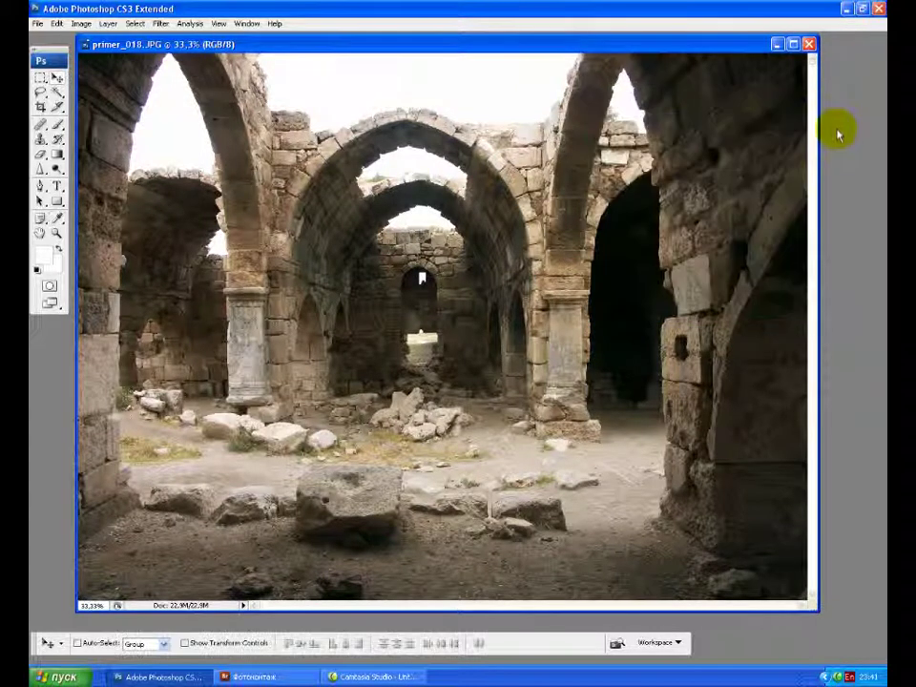
# Raise the saturation of the ruins photo to +11 with Hue/Saturation.
pyautogui.click(82, 24)
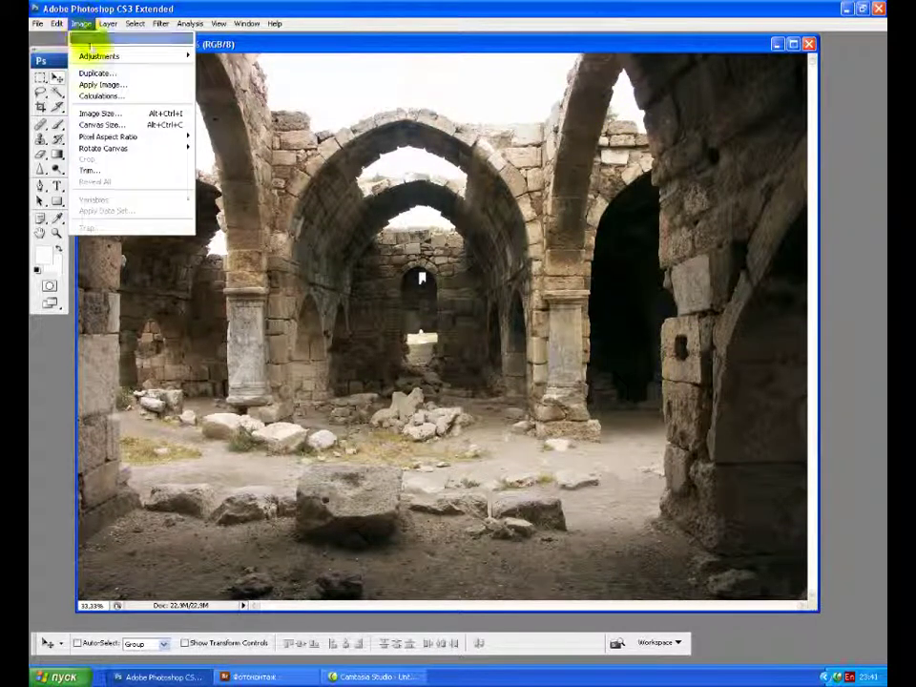
pyautogui.moveTo(143, 56)
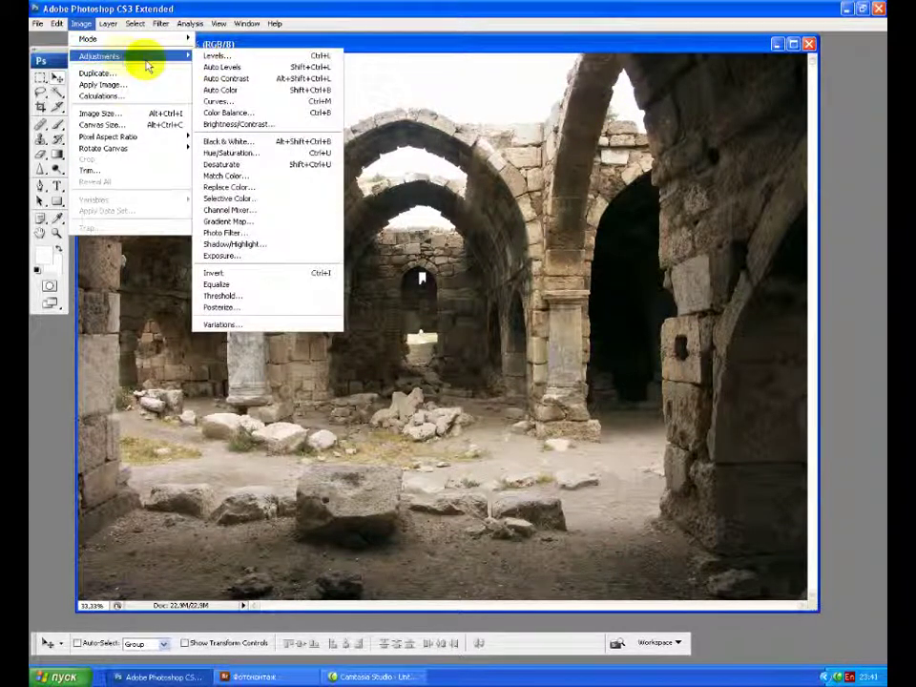
pyautogui.click(313, 153)
pyautogui.moveTo(653, 153); pyautogui.dragTo(660, 155)
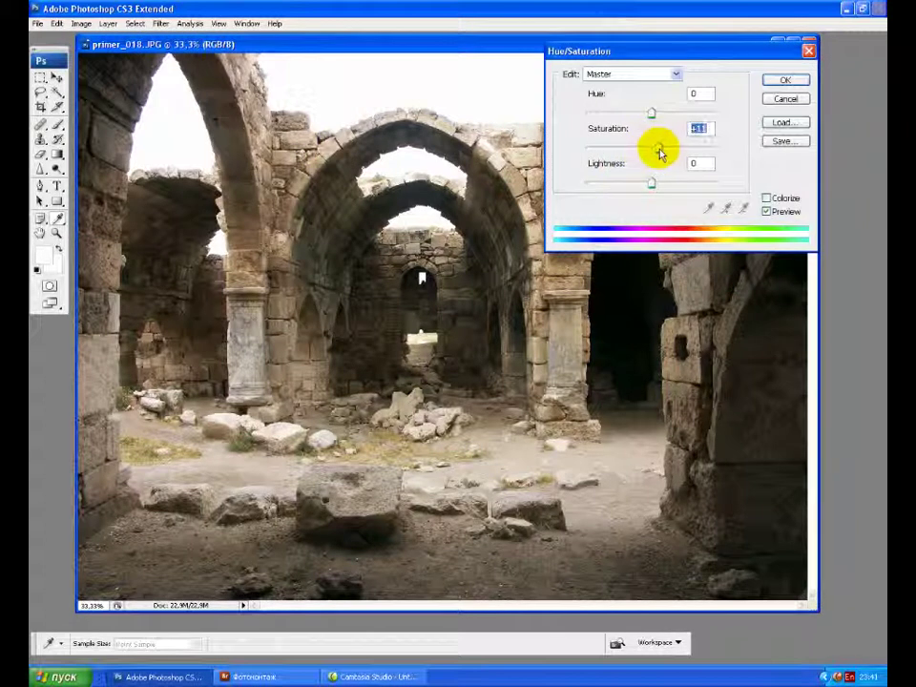
pyautogui.click(798, 82)
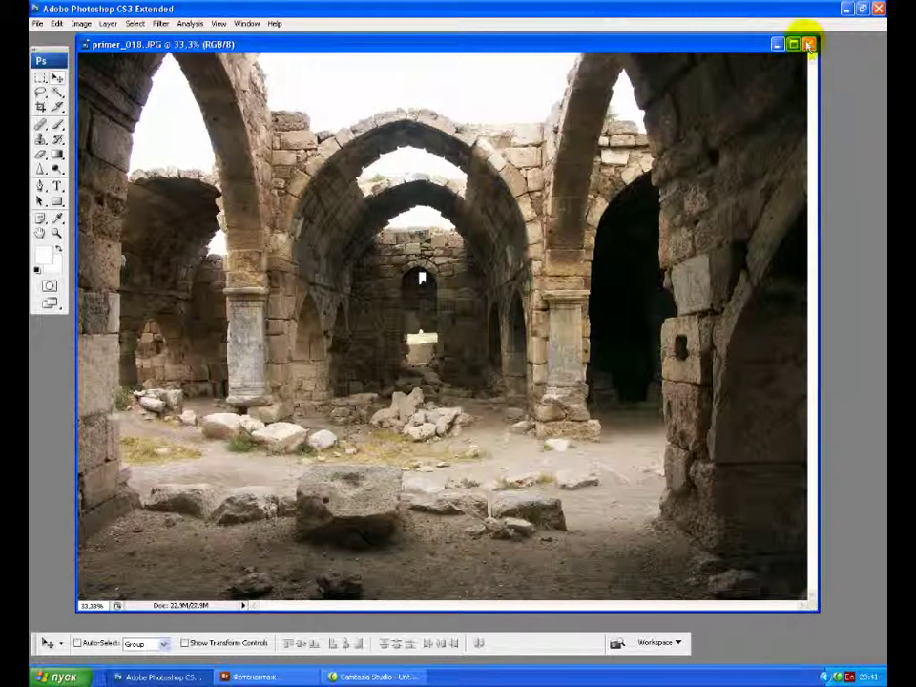
# Select all the white sky areas between the arches with the Magic Wand at tolerance 10, adding each patch to the selection.
pyautogui.click(57, 95)
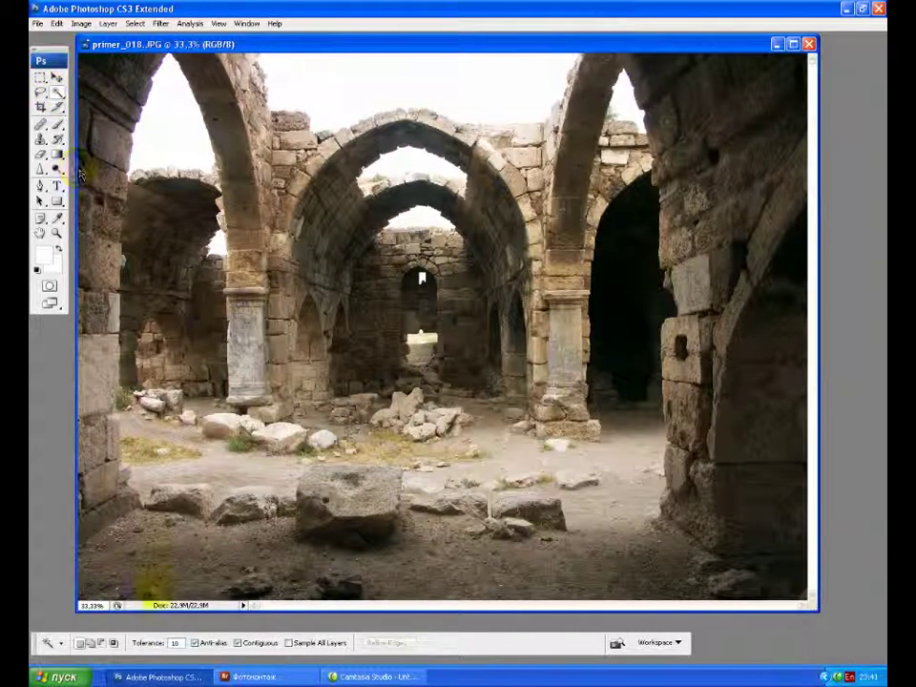
pyautogui.doubleClick(176, 643)
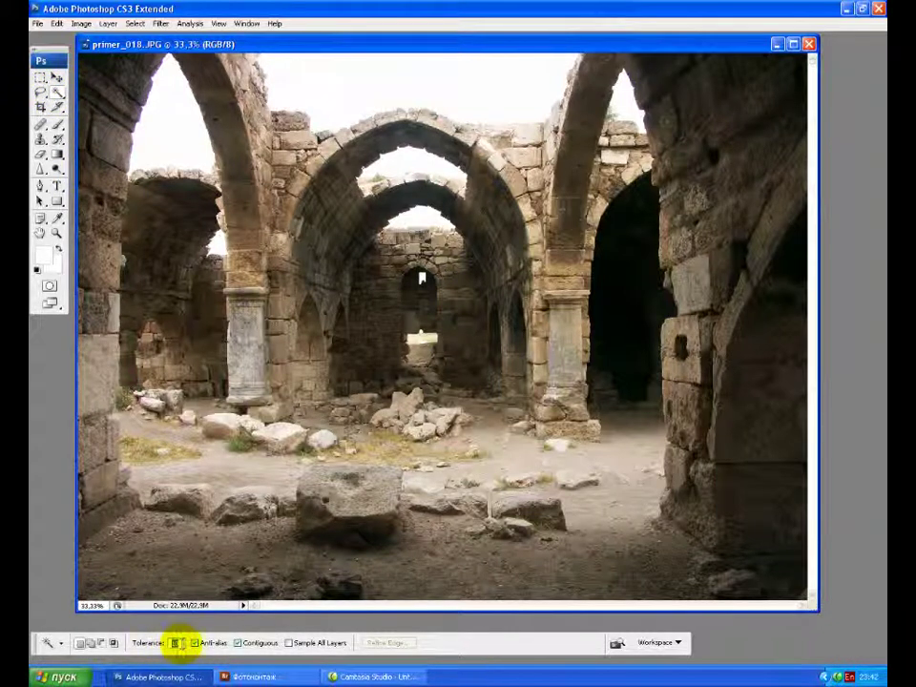
pyautogui.click(170, 111)
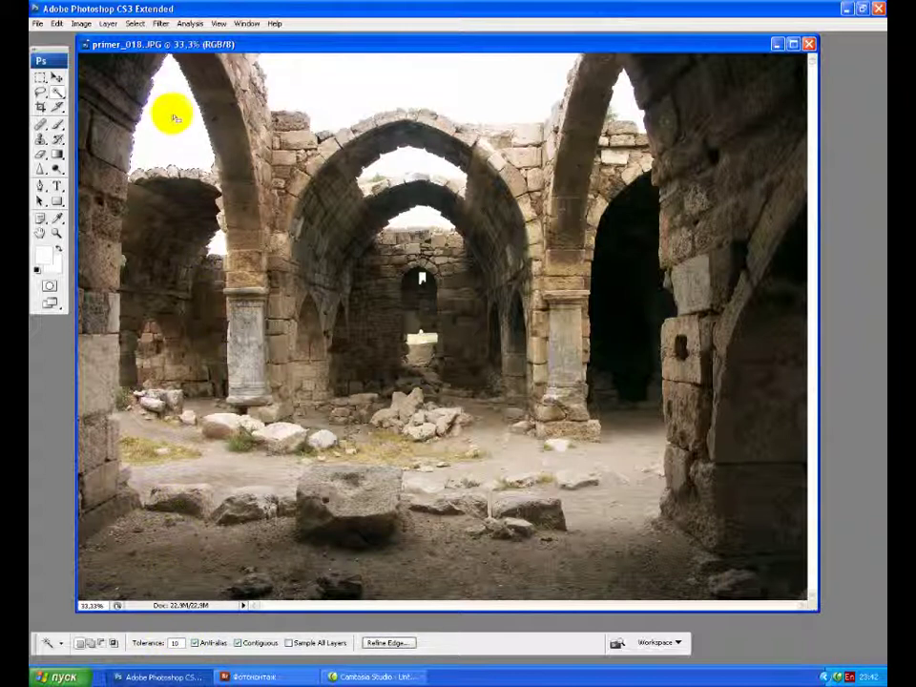
pyautogui.keyDown('shift'); pyautogui.click(360, 77); pyautogui.keyUp('shift')
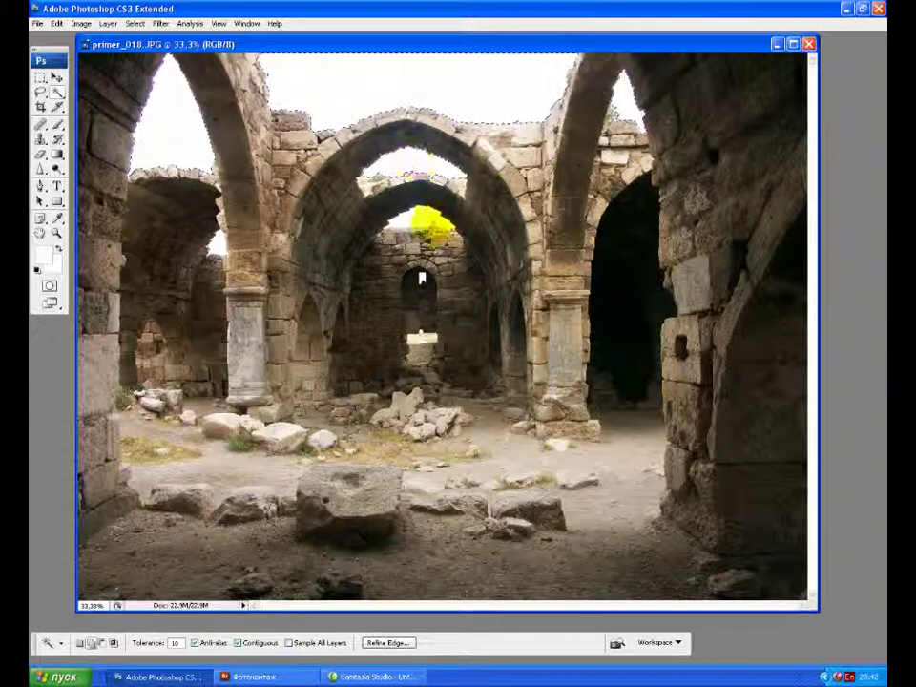
pyautogui.keyDown('shift'); pyautogui.click(218, 243); pyautogui.keyUp('shift')
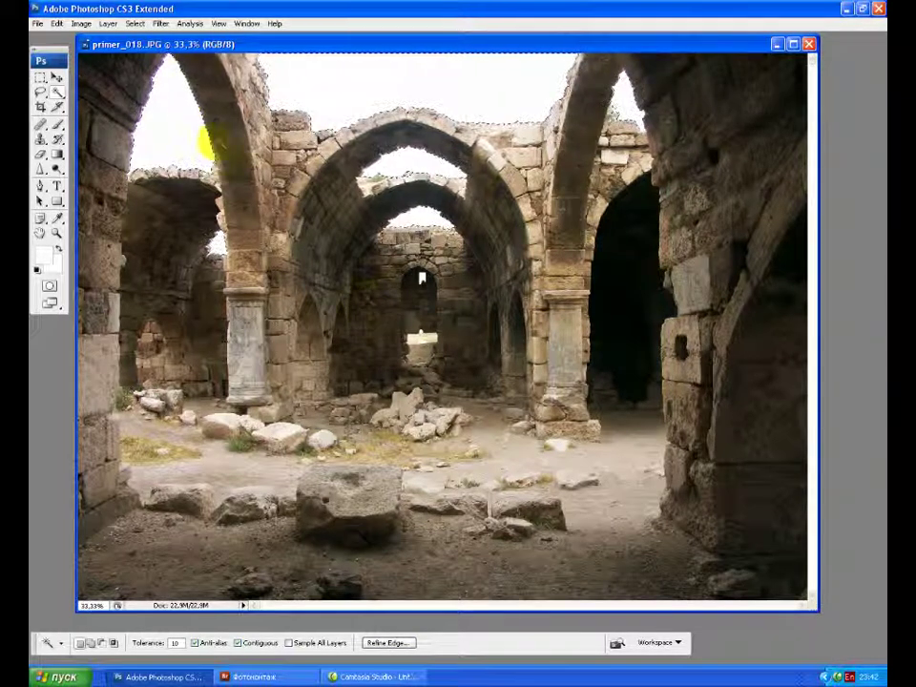
# Expand the sky selection by 2 pixels.
pyautogui.click(133, 24)
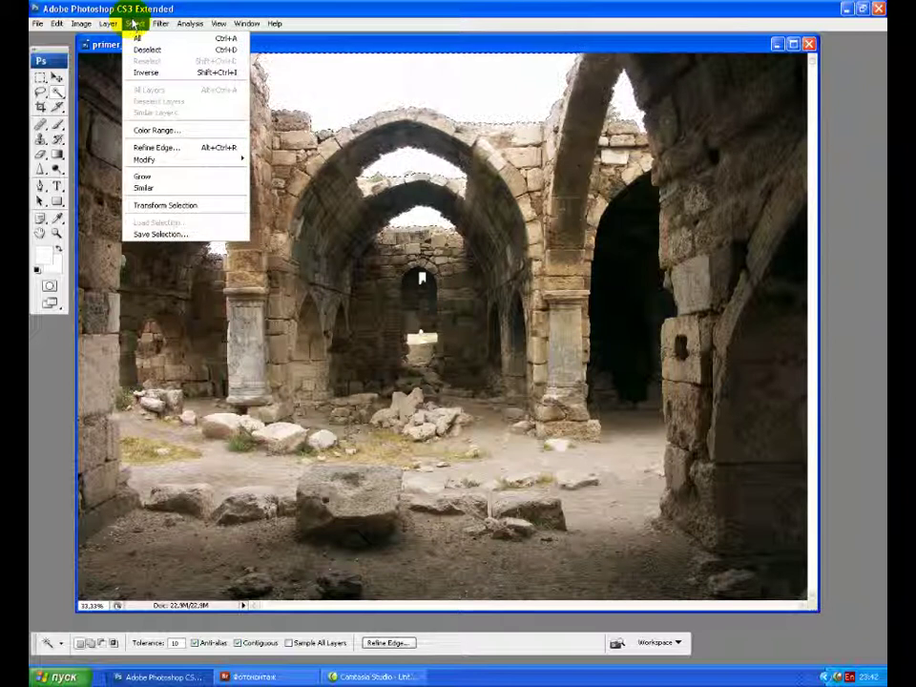
pyautogui.moveTo(197, 160)
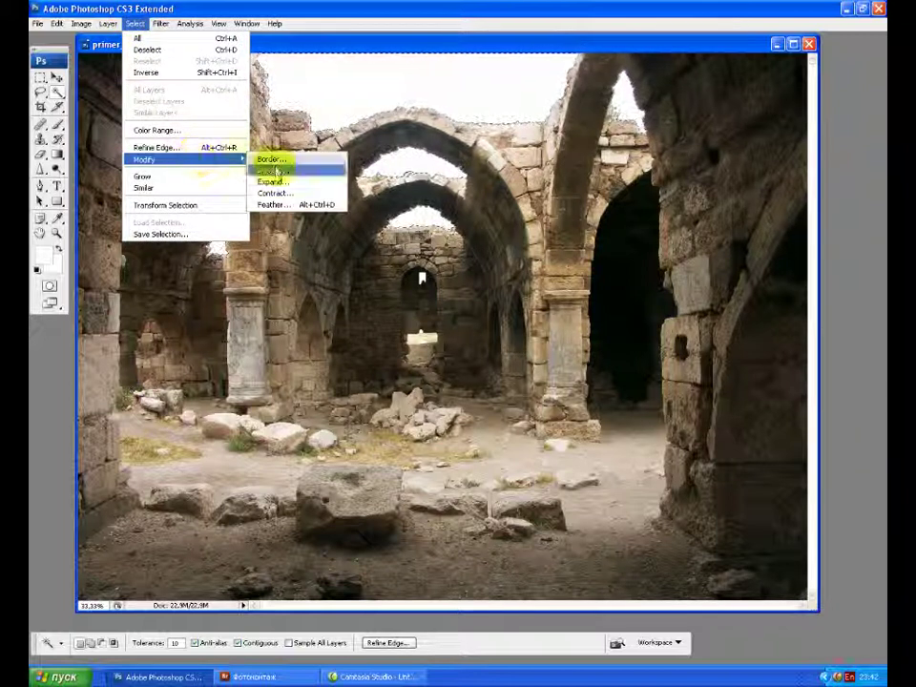
pyautogui.click(315, 189)
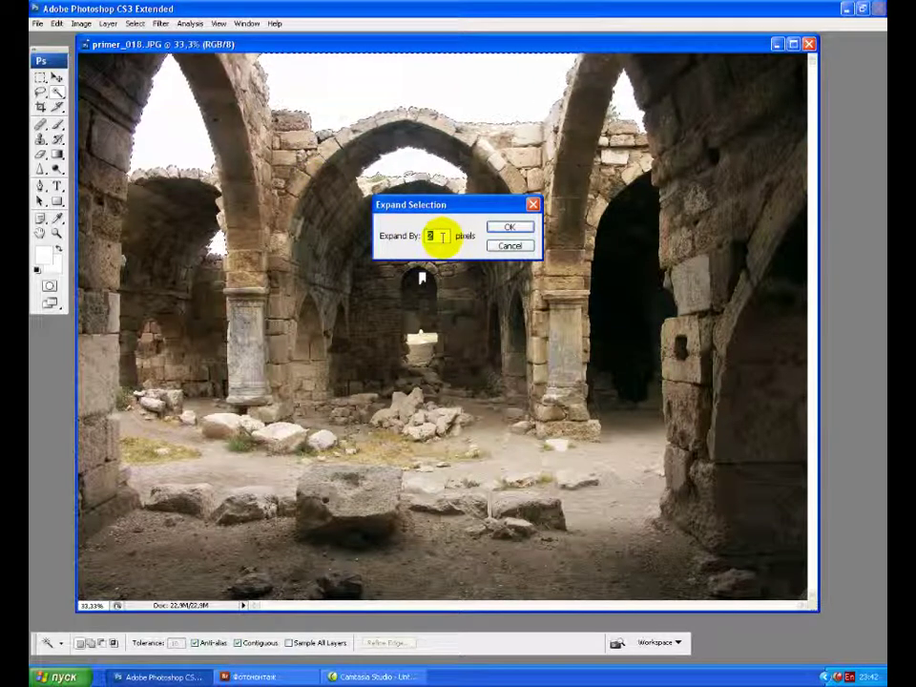
pyautogui.click(523, 230)
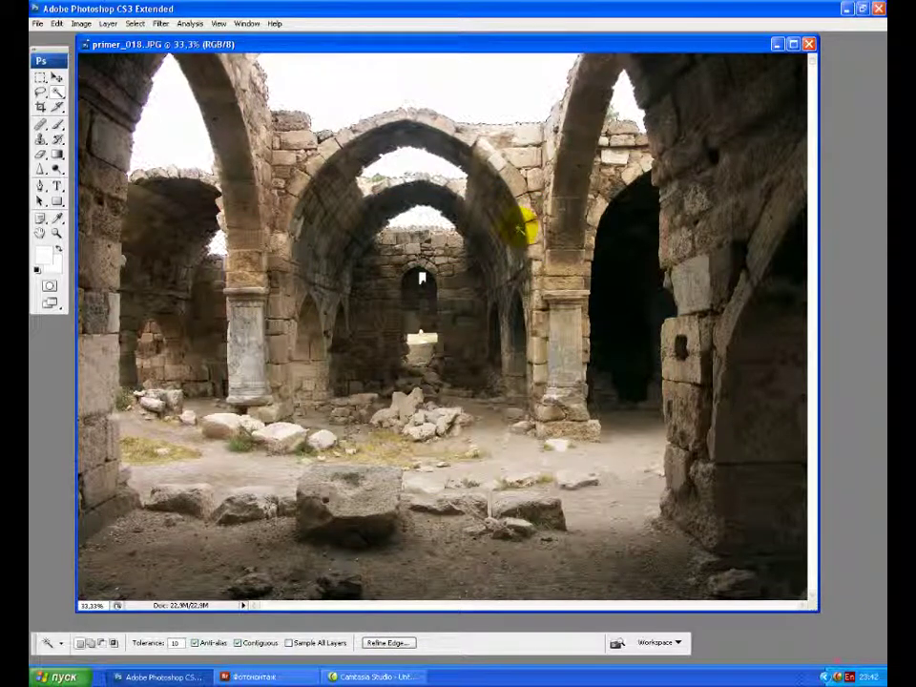
# Show the layer list and add a new empty layer above the background with the default settings.
pyautogui.click(244, 23)
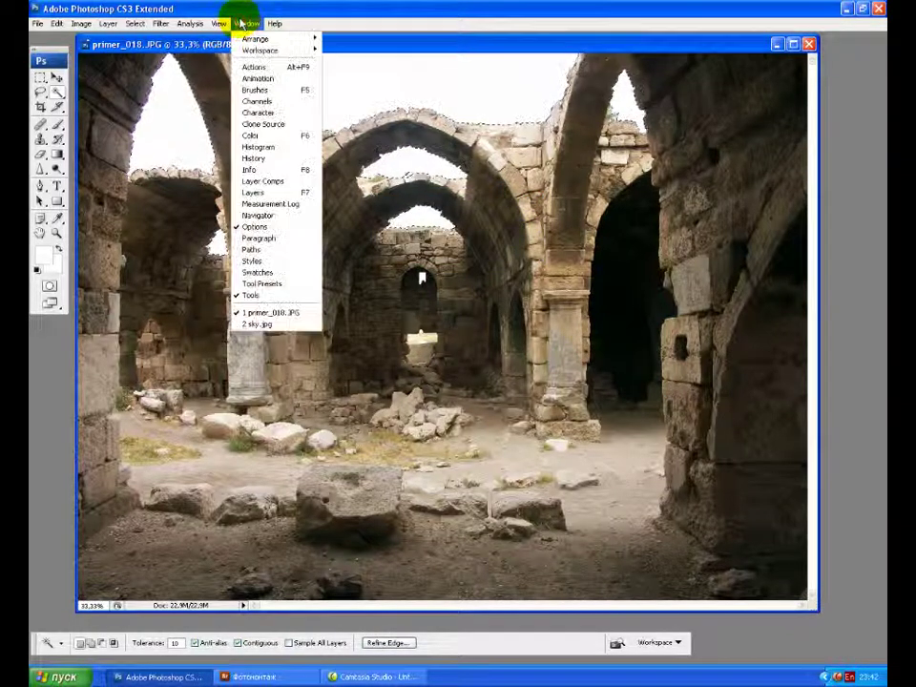
pyautogui.click(294, 193)
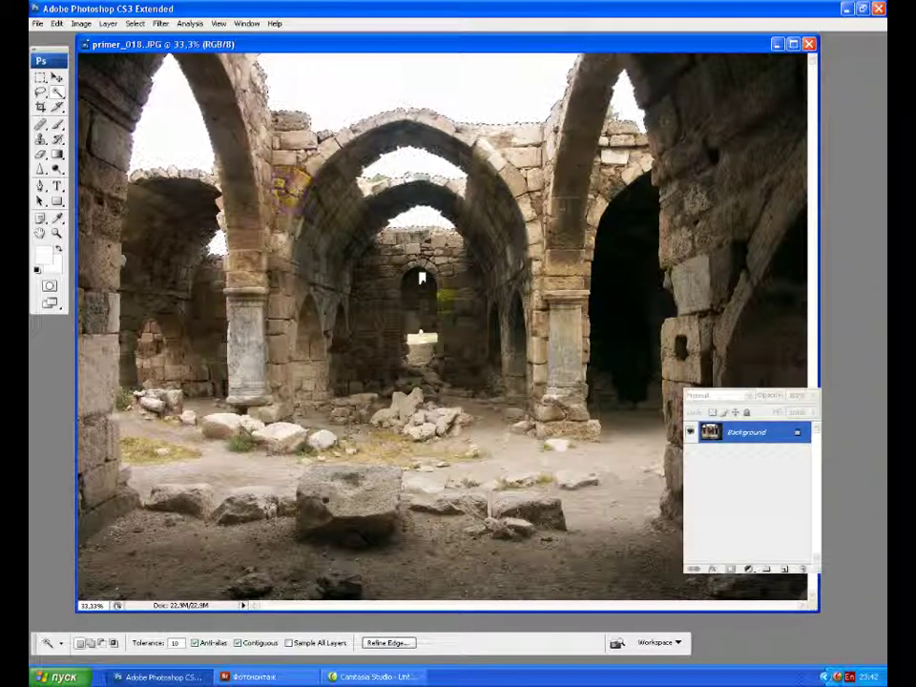
pyautogui.click(812, 392)
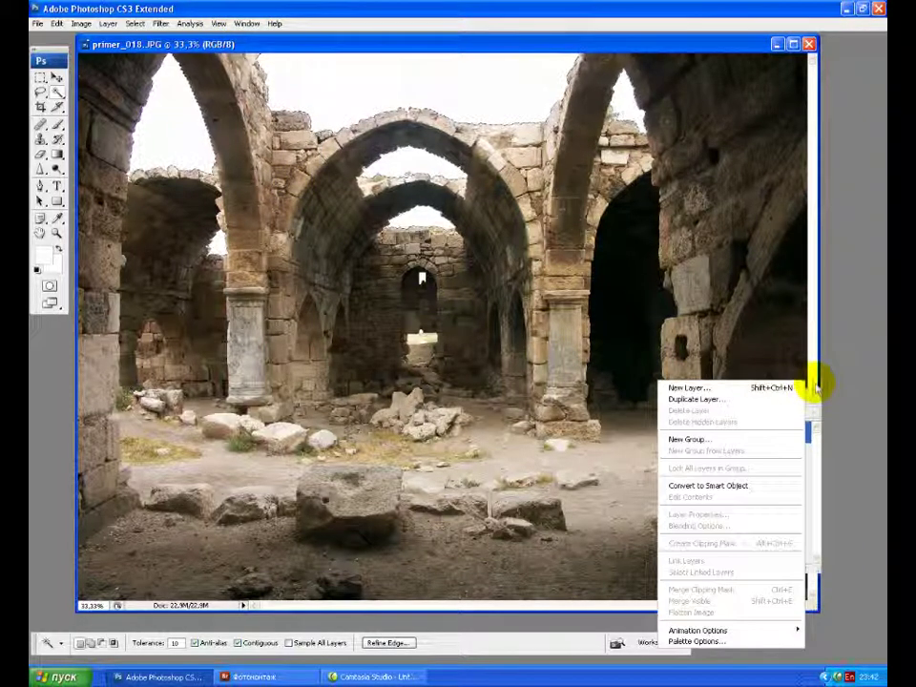
pyautogui.click(748, 392)
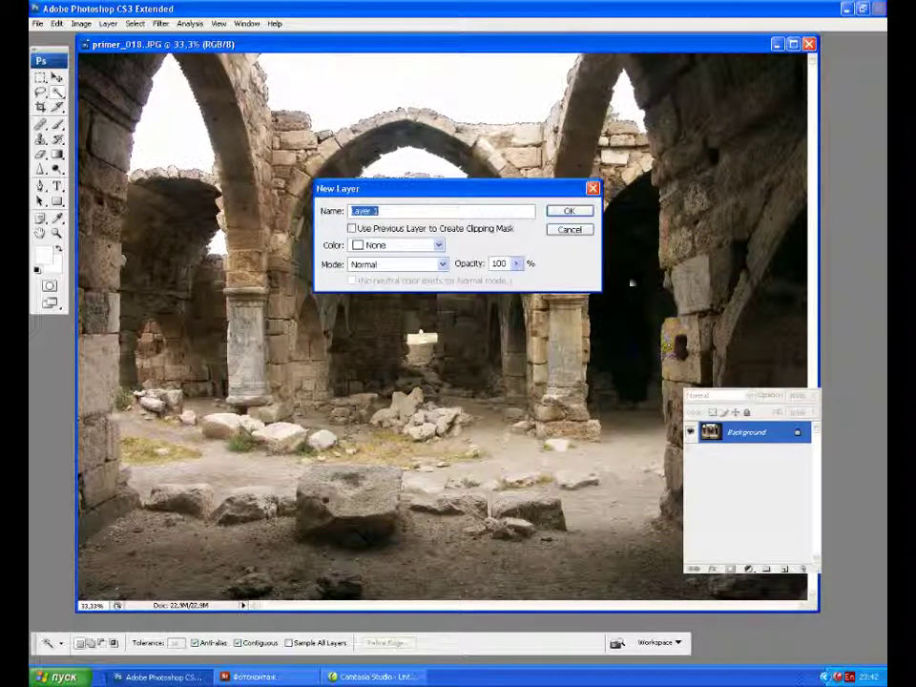
pyautogui.click(585, 211)
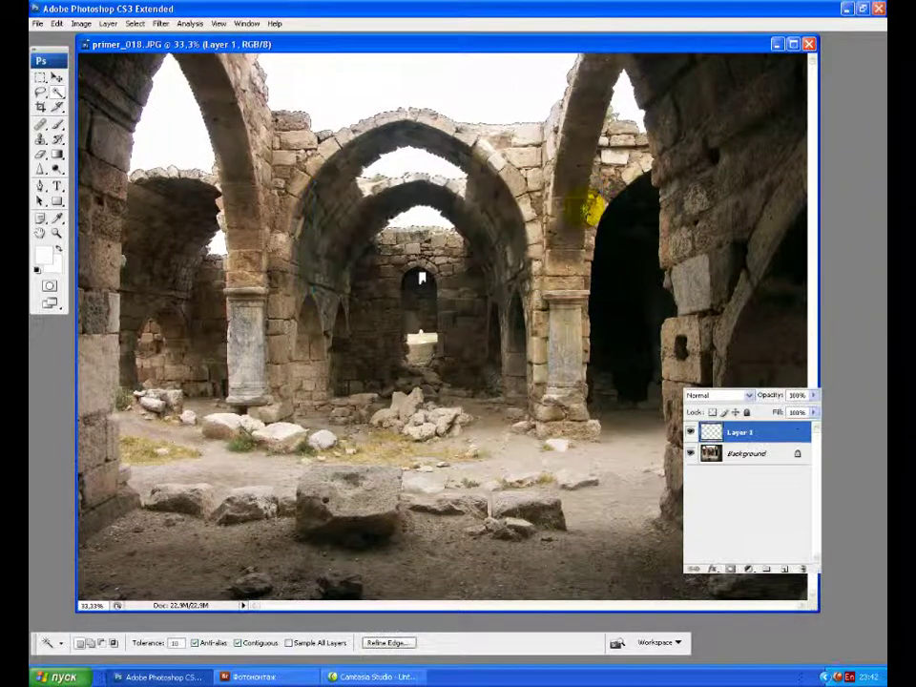
# Keep the near-white foreground color fcfdfc and fill the sky selection with it on the new layer, Normal mode at 100% opacity.
pyautogui.click(43, 254)
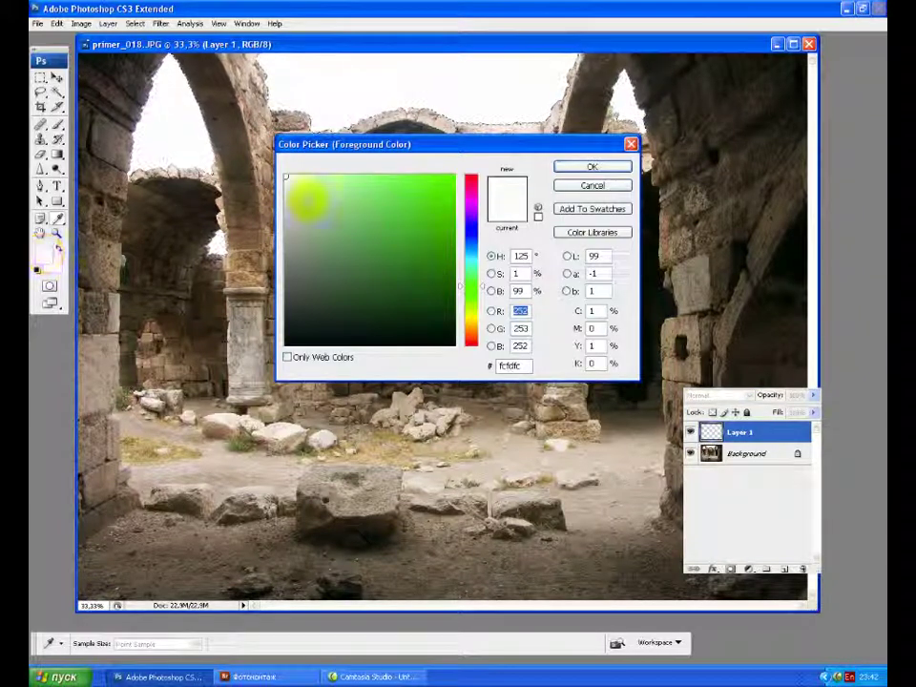
pyautogui.click(593, 168)
pyautogui.press('w')
pyautogui.click(184, 86)
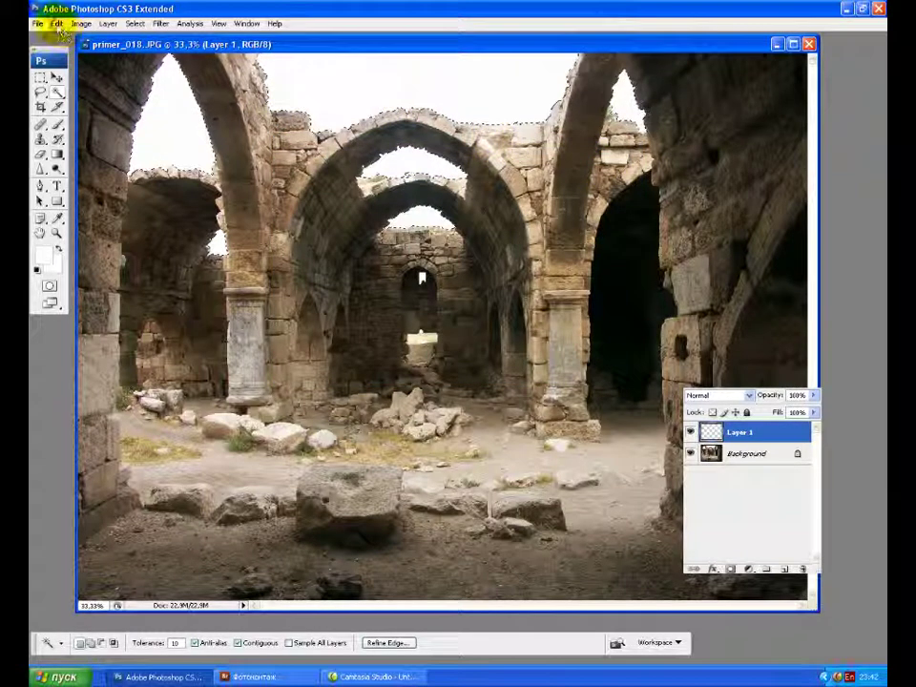
pyautogui.click(57, 23)
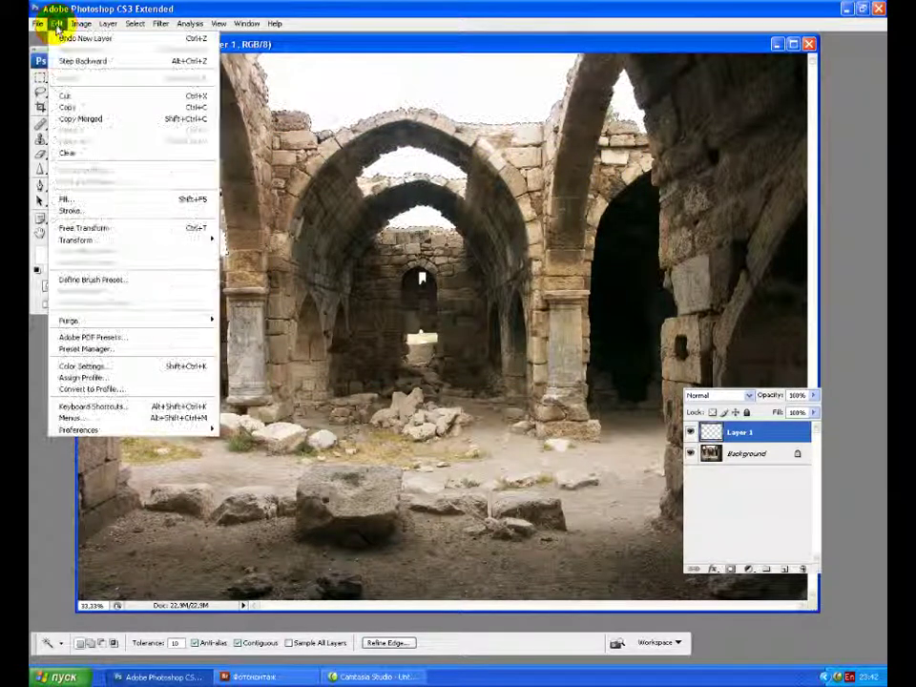
pyautogui.click(118, 198)
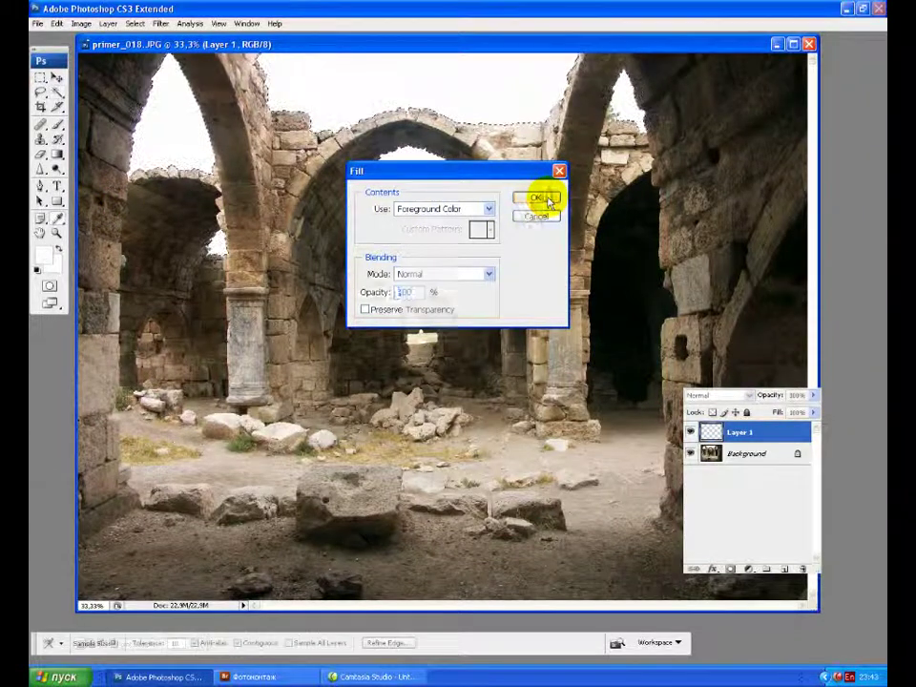
pyautogui.click(548, 200)
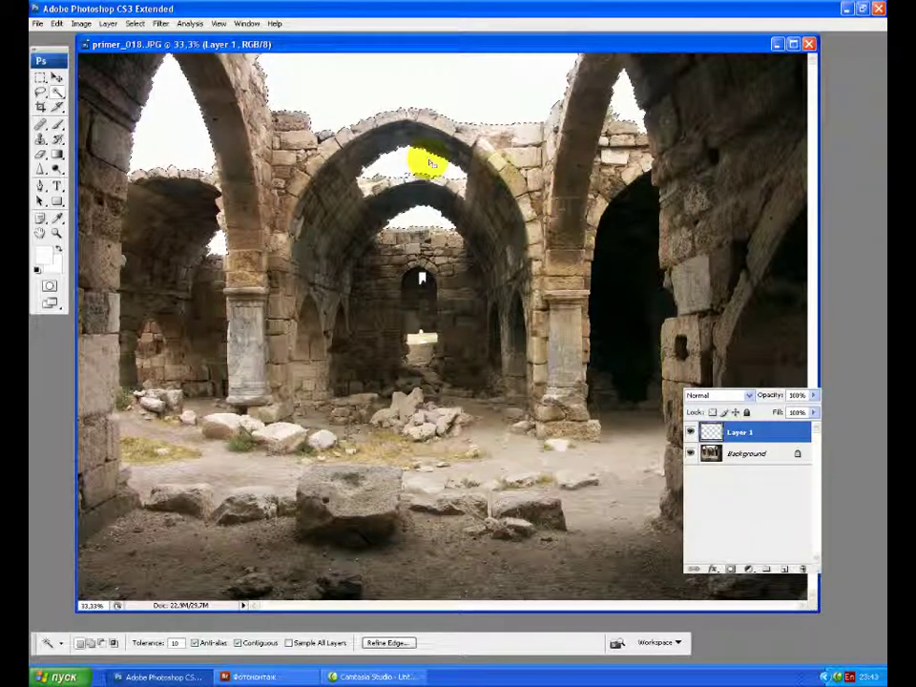
# Clear the sky selection and copy the stormy clouds from sky.jpg into the ruins photo as a new layer.
pyautogui.click(41, 80)
pyautogui.click(379, 271)
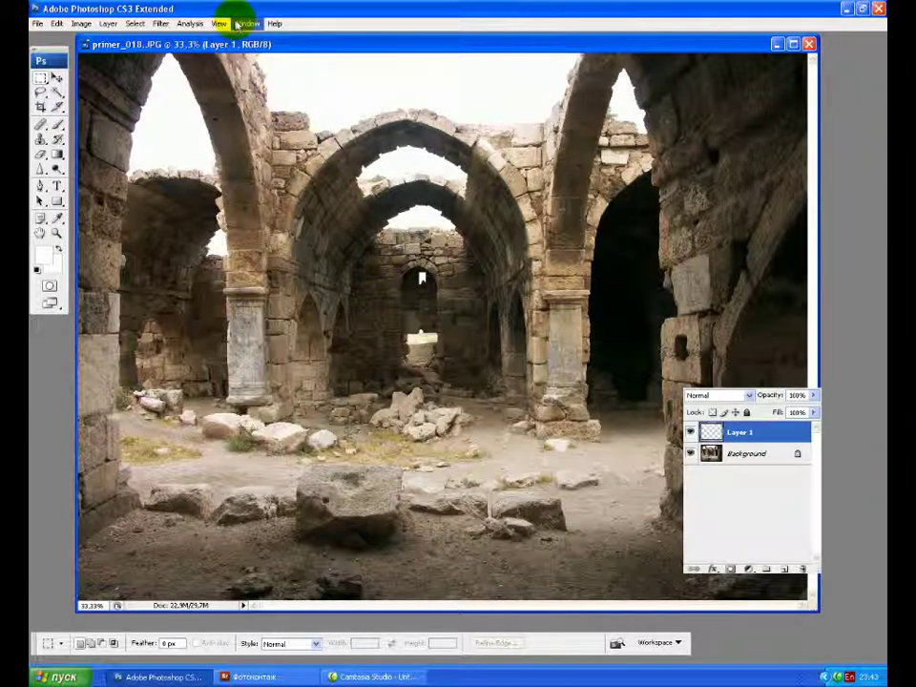
pyautogui.click(245, 23)
pyautogui.click(256, 323)
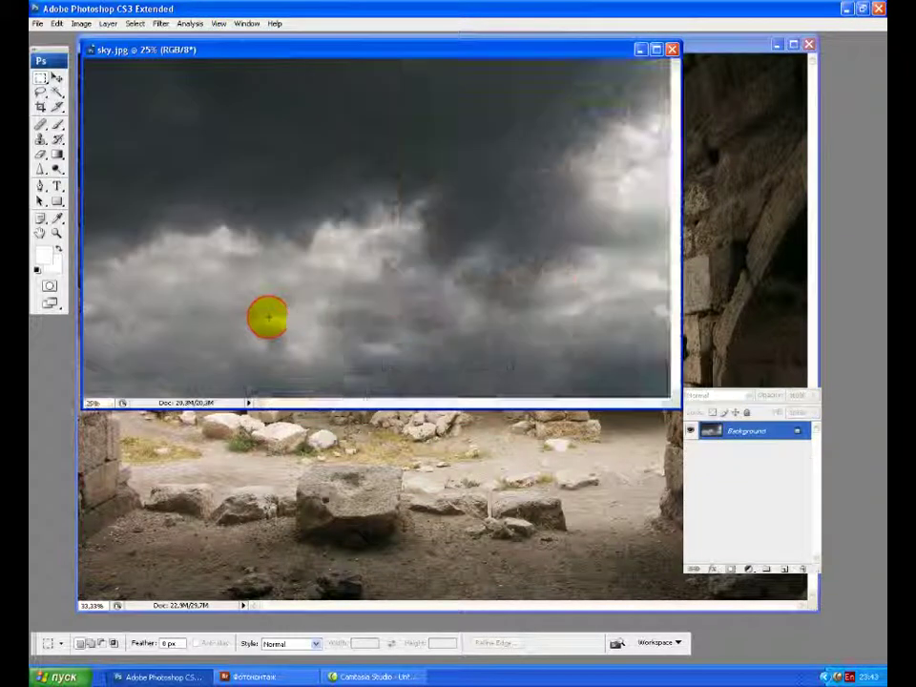
pyautogui.click(55, 78)
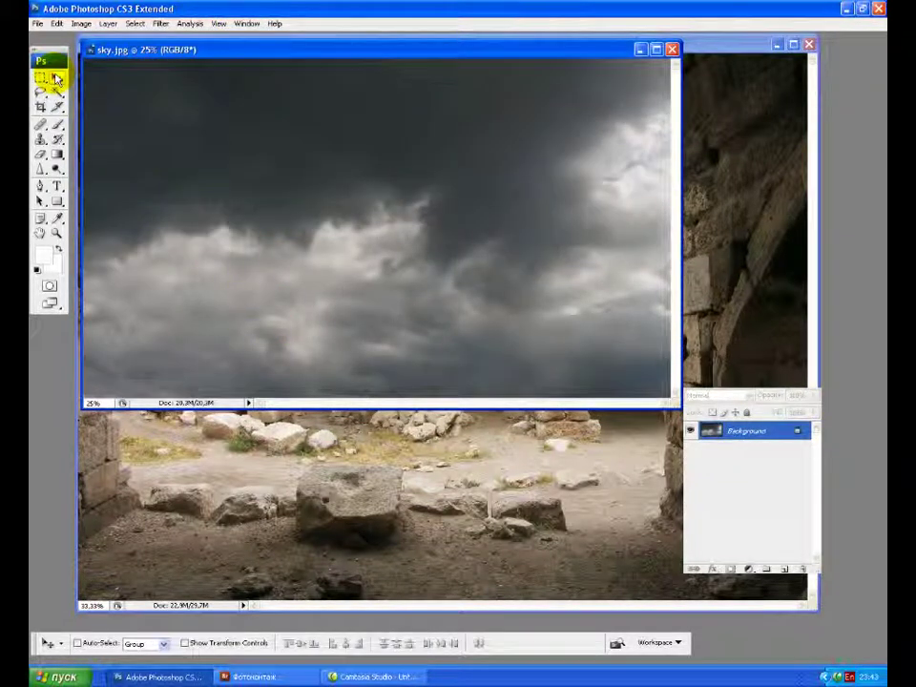
pyautogui.moveTo(363, 172); pyautogui.dragTo(439, 435)
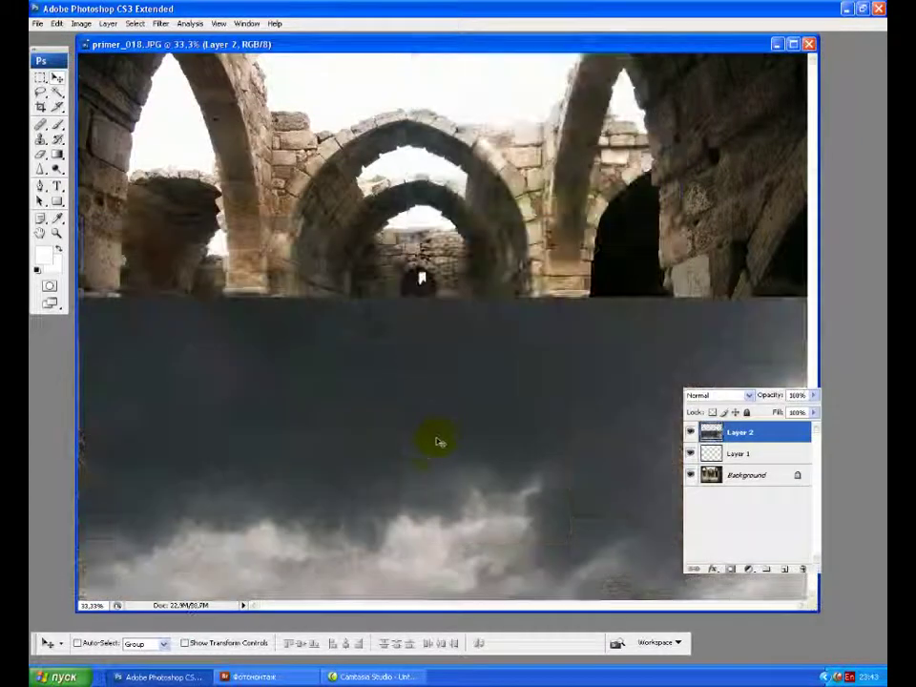
# Position the clouds over the photo's sky area and clip their layer to the filled sky shape on Layer 1.
pyautogui.moveTo(409, 487); pyautogui.dragTo(405, 141)
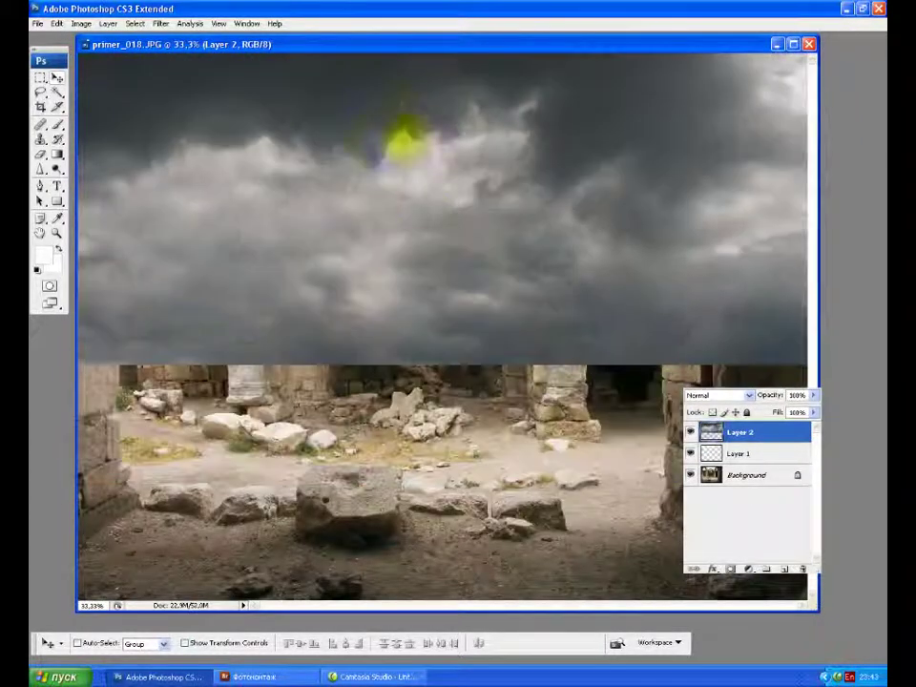
pyautogui.keyDown('alt'); pyautogui.click(784, 443); pyautogui.keyUp('alt')
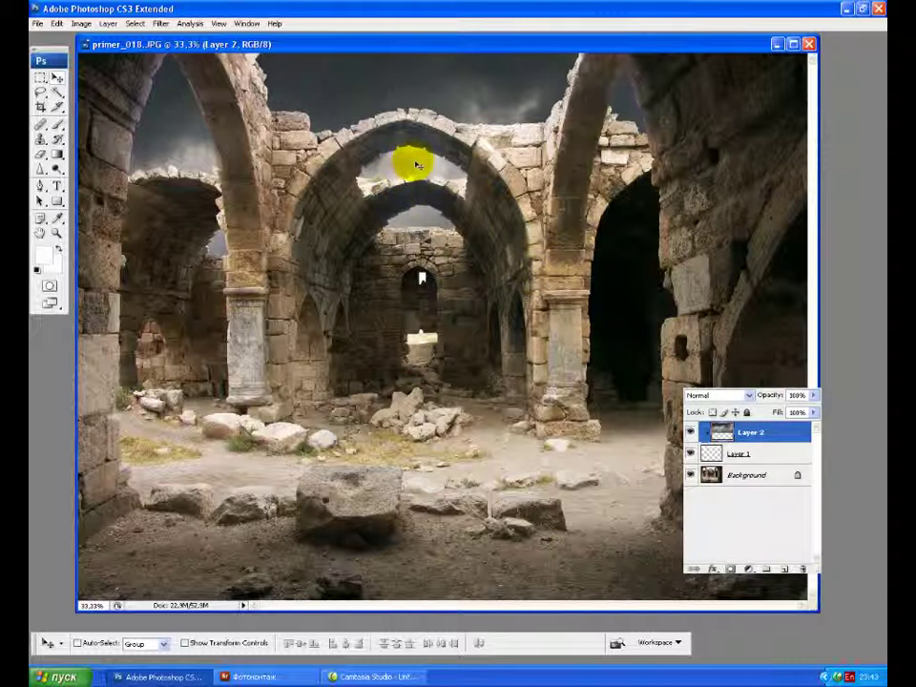
pyautogui.moveTo(420, 166); pyautogui.dragTo(422, 116)
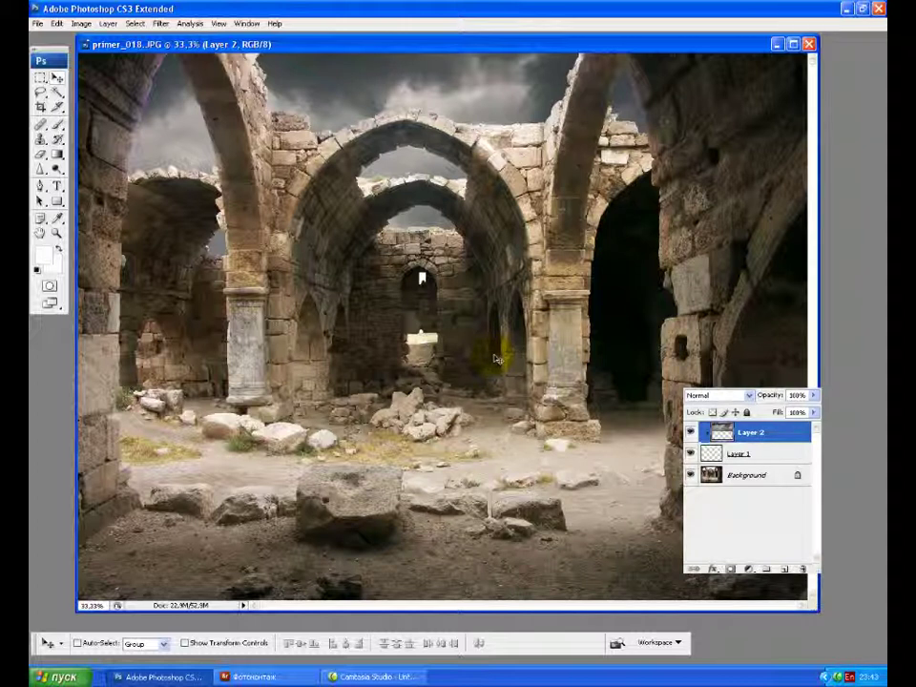
# Soften the edges of the sky shape on Layer 1 with a Gaussian Blur of 1.0 pixel radius.
pyautogui.click(781, 455)
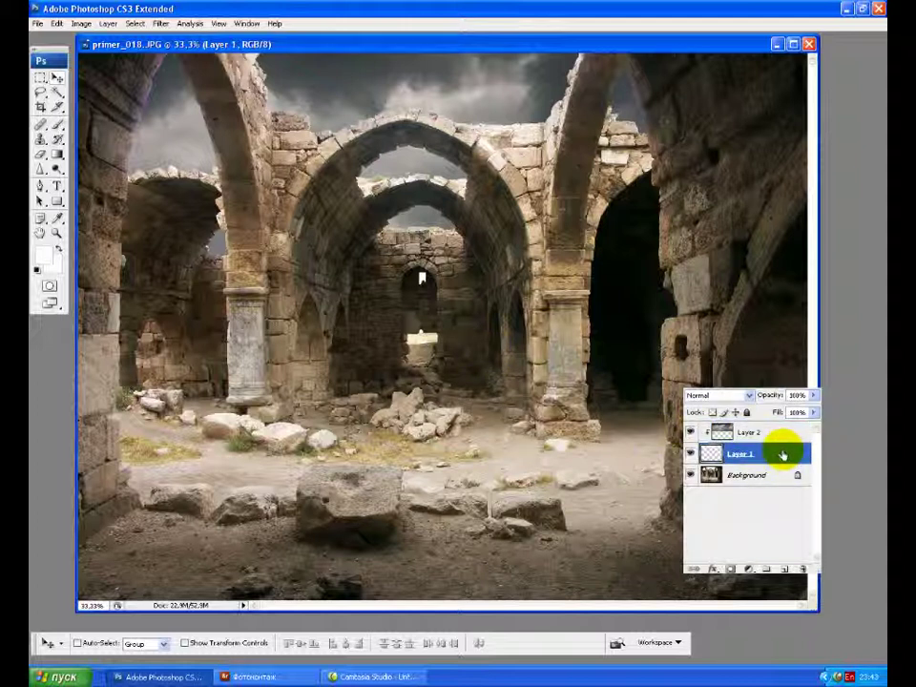
pyautogui.click(56, 232)
pyautogui.moveTo(295, 92); pyautogui.dragTo(536, 253)
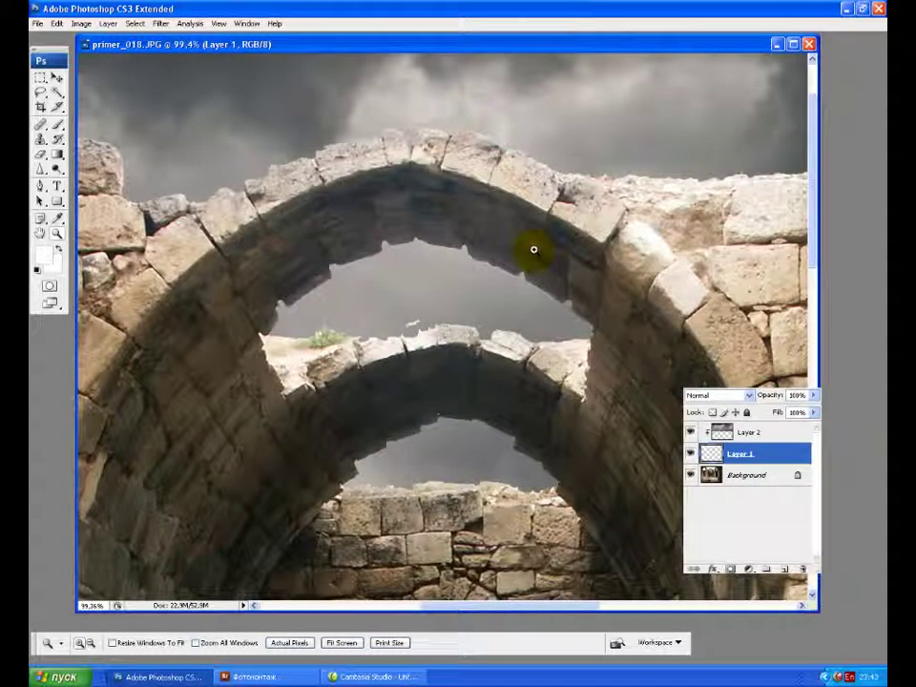
pyautogui.click(160, 22)
pyautogui.moveTo(225, 152)
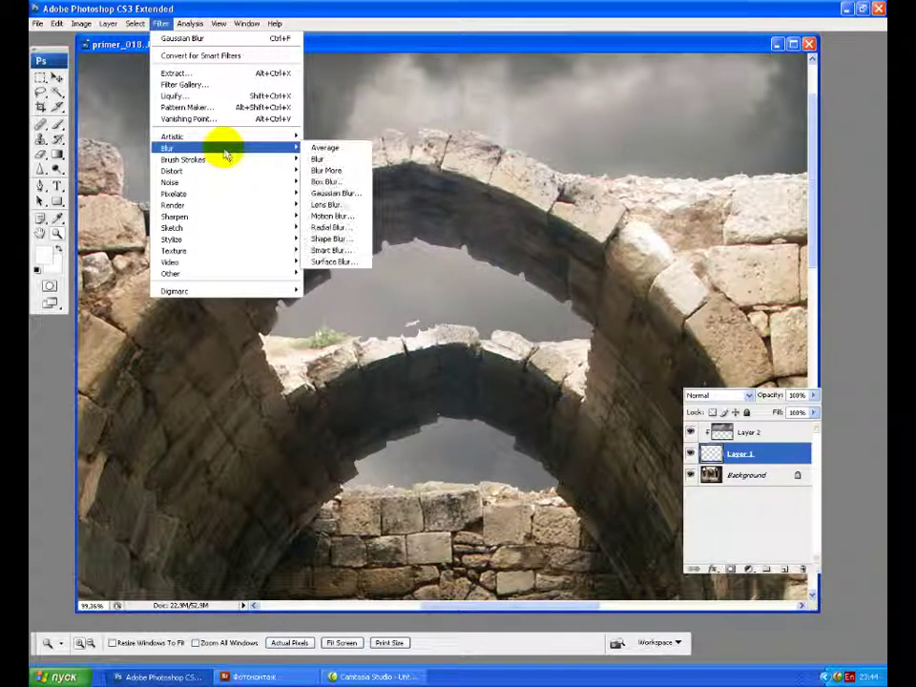
pyautogui.click(352, 196)
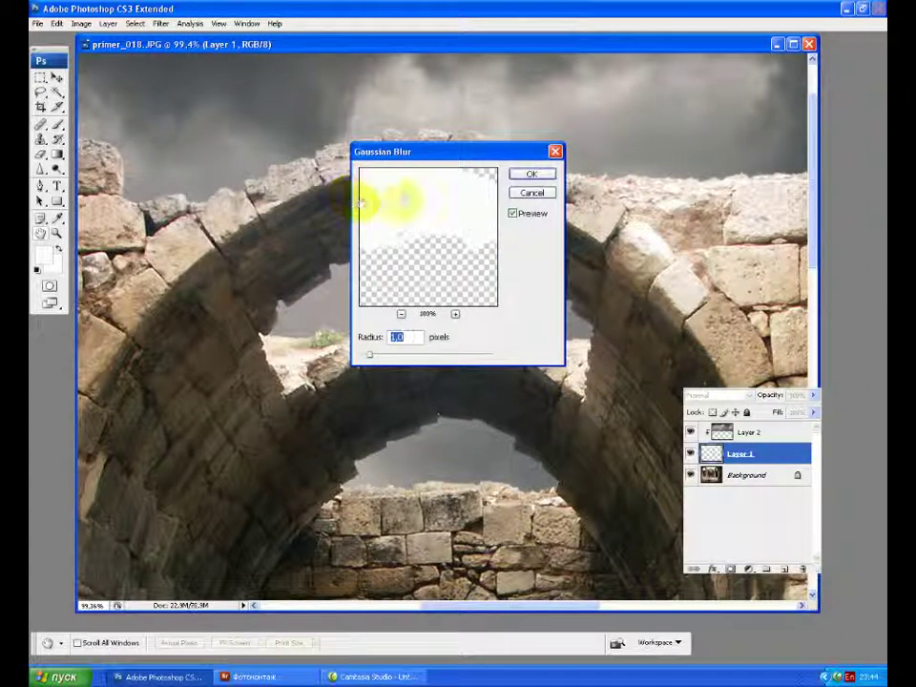
pyautogui.click(543, 176)
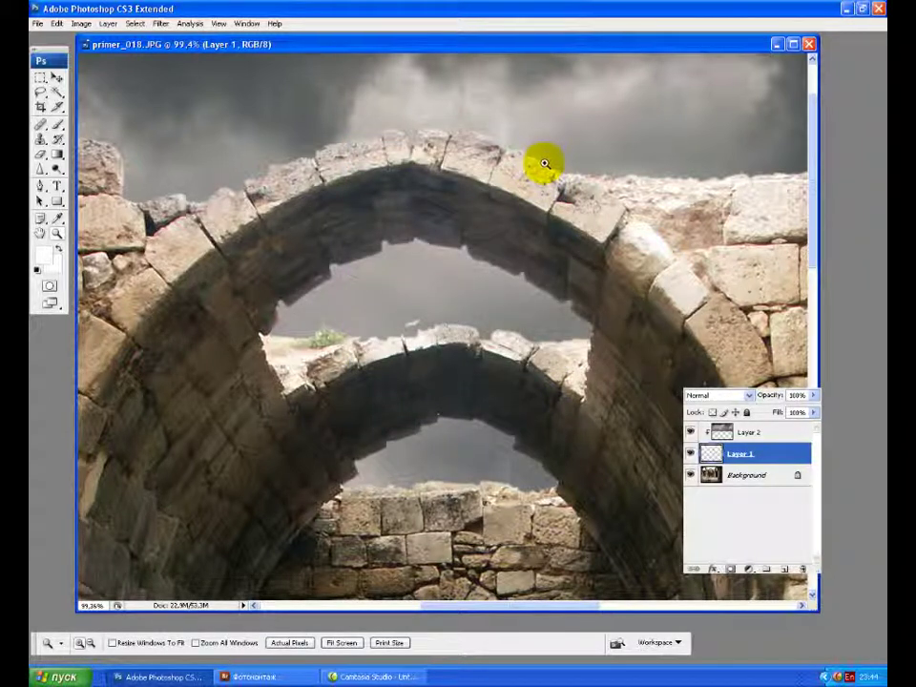
# Erase Layer 1 along the top stones of the inner central arch with a soft 13 px Eraser at 40% flow.
pyautogui.click(40, 155)
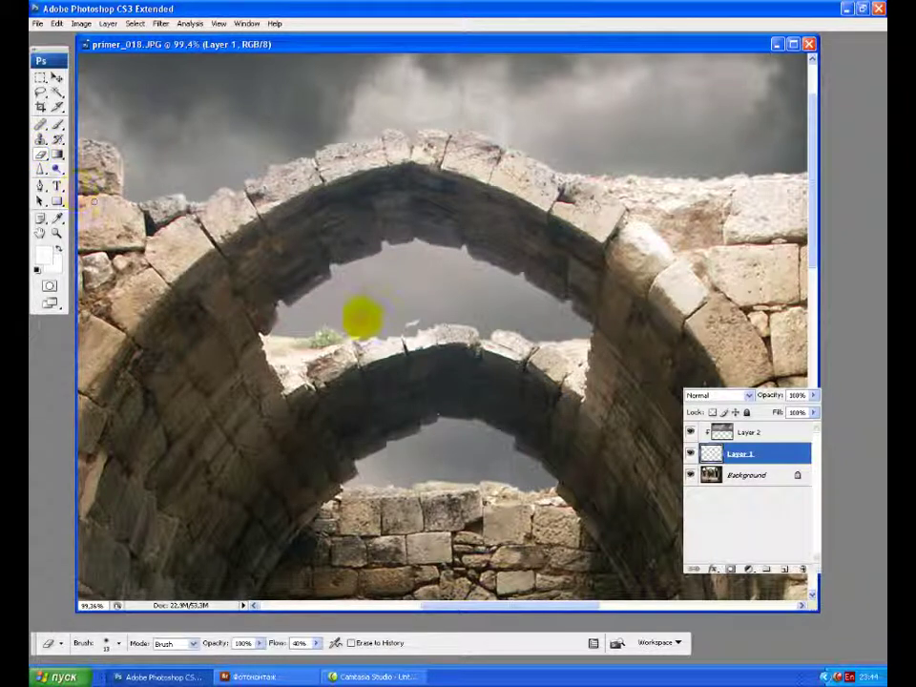
pyautogui.rightClick(361, 313)
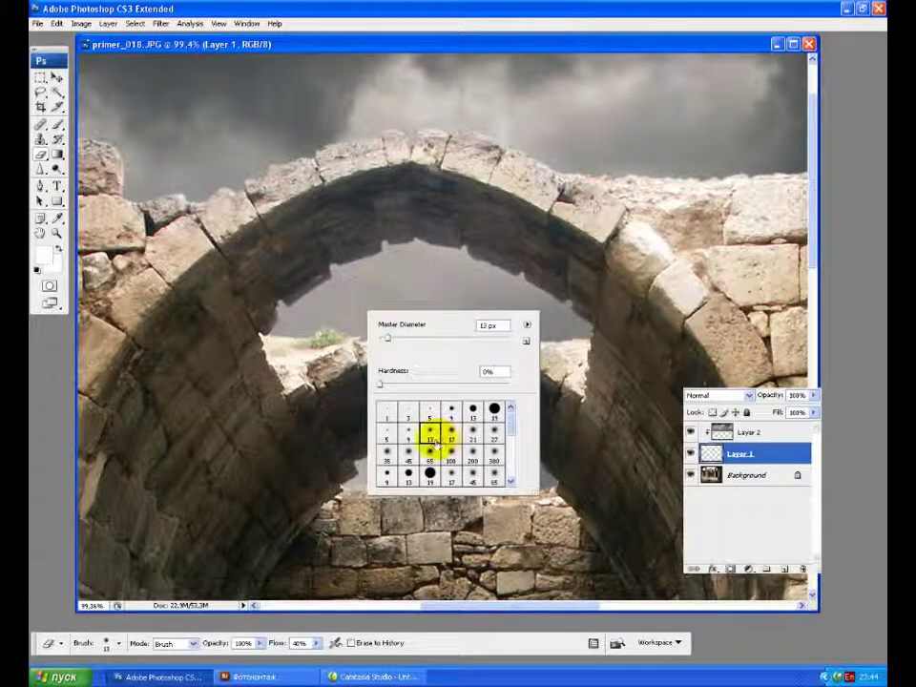
pyautogui.click(336, 351)
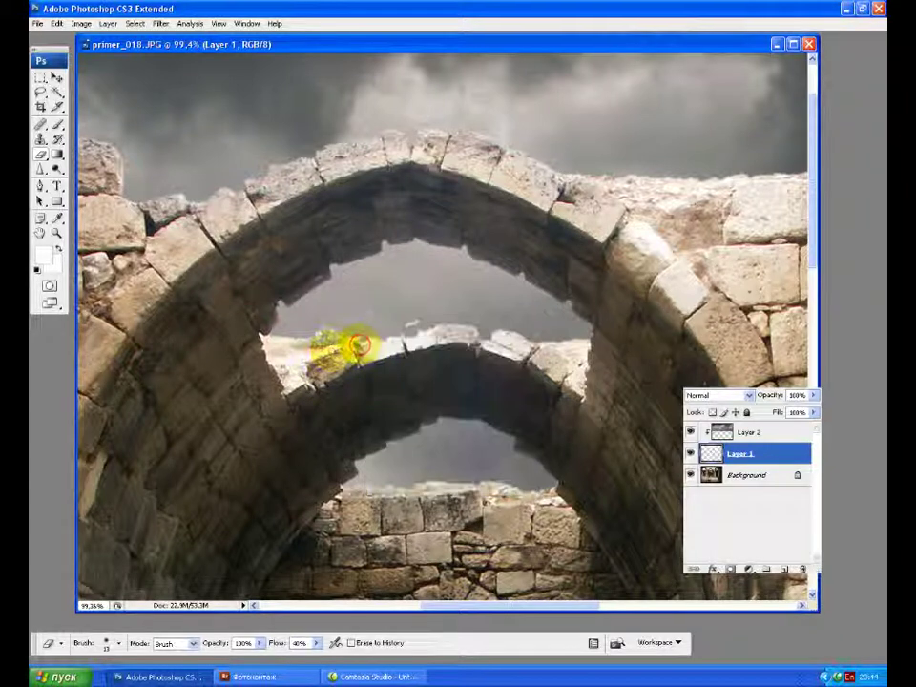
pyautogui.moveTo(402, 335)
pyautogui.mouseDown()
pyautogui.moveTo(363, 337)
pyautogui.moveTo(358, 347)
pyautogui.moveTo(369, 333)
pyautogui.moveTo(374, 341)
pyautogui.moveTo(431, 328)
pyautogui.moveTo(418, 324)
pyautogui.moveTo(474, 336)
pyautogui.moveTo(467, 323)
pyautogui.moveTo(427, 320)
pyautogui.moveTo(405, 330)
pyautogui.moveTo(566, 346)
pyautogui.mouseUp()
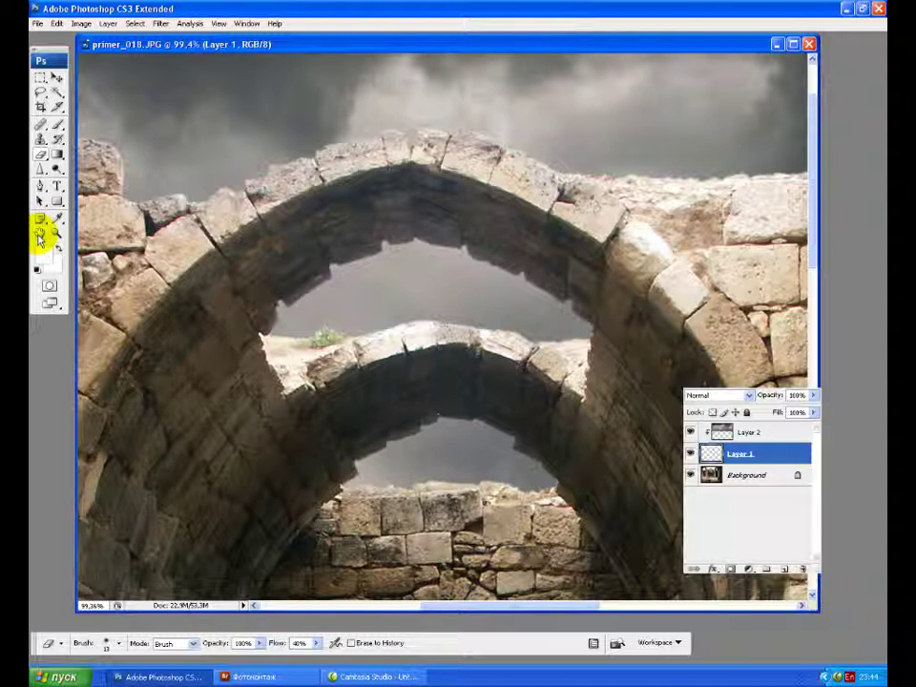
pyautogui.doubleClick(40, 234)
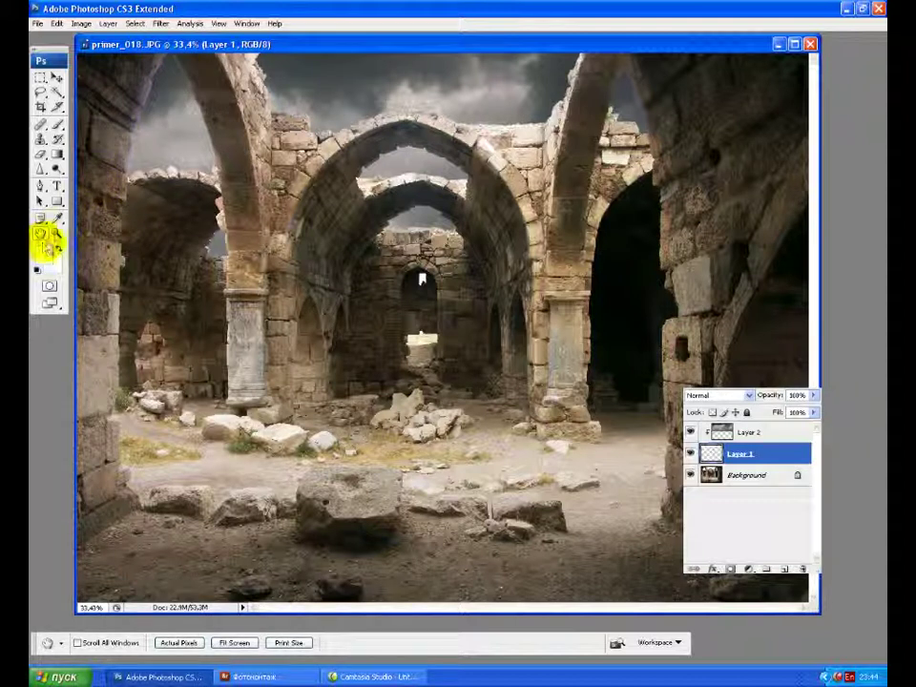
# Desaturate the purple fringe along the left arch opening's outer edge on the Background with the Sponge tool, soft 35 px brush, 25% flow.
pyautogui.click(56, 231)
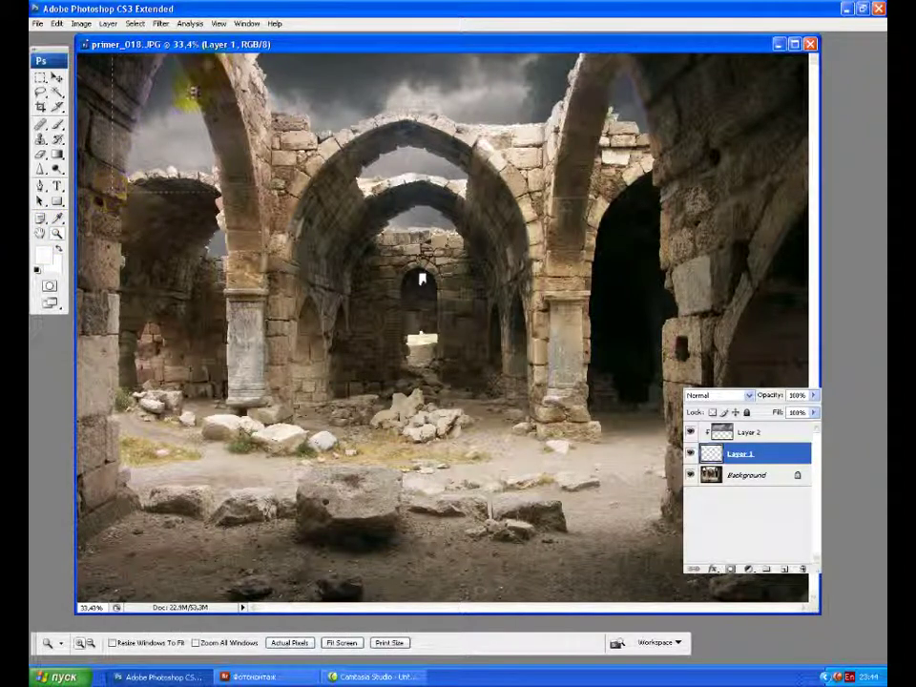
pyautogui.moveTo(217, 43); pyautogui.dragTo(215, 86)
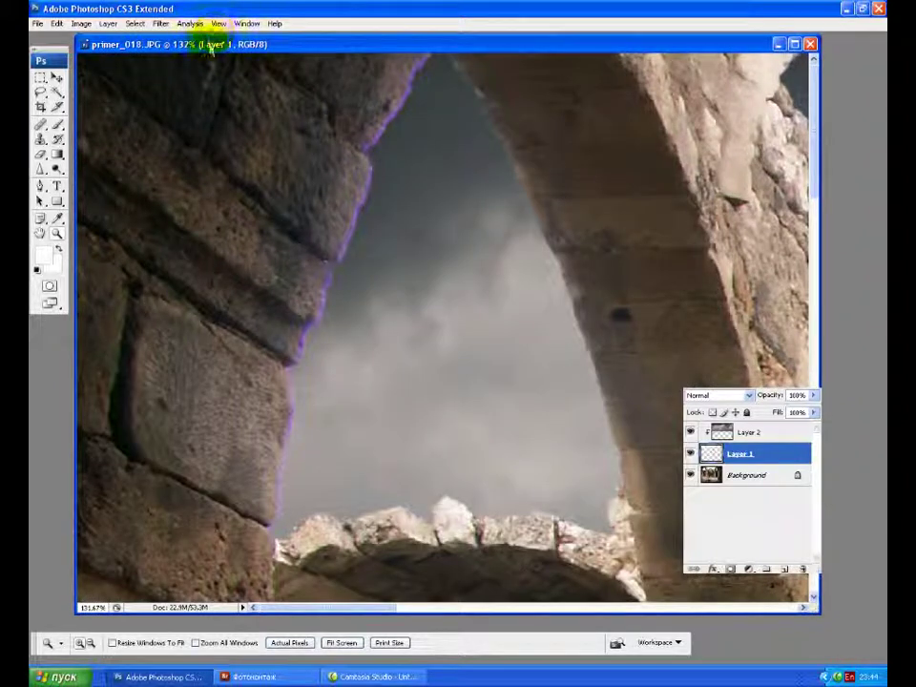
pyautogui.click(749, 480)
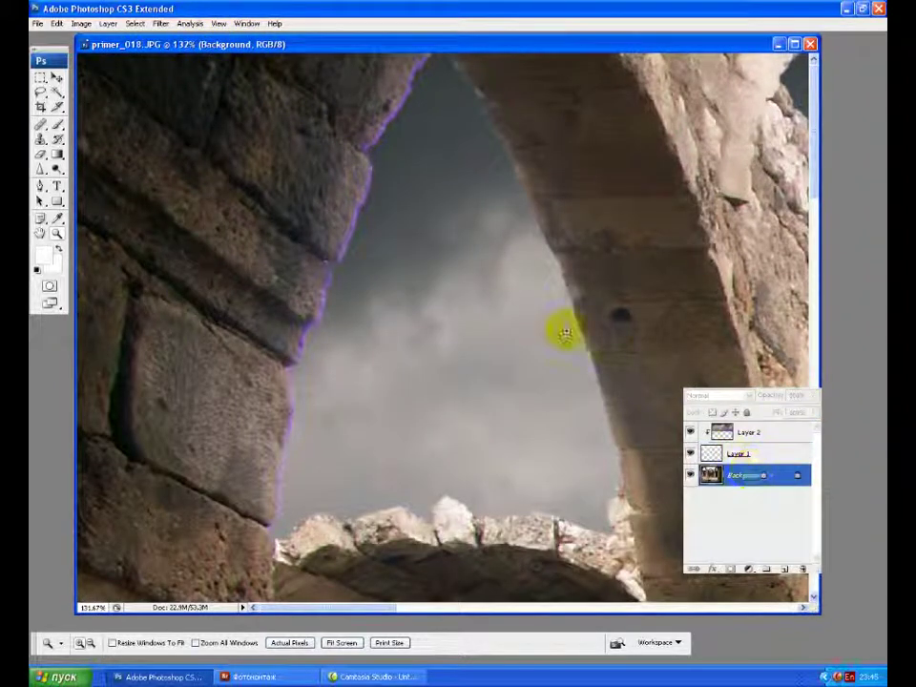
pyautogui.click(57, 170)
pyautogui.rightClick(58, 170)
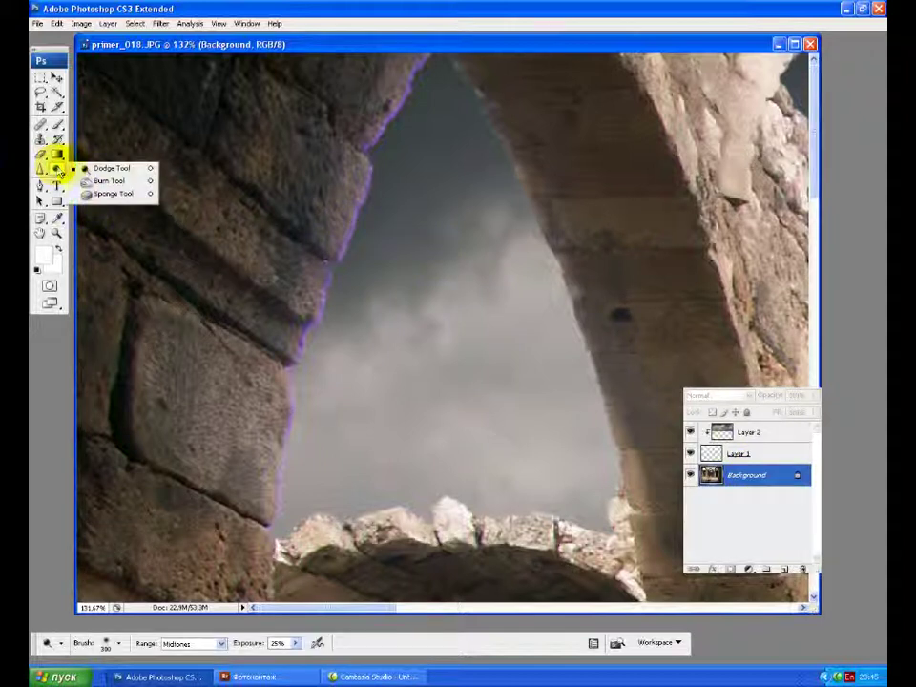
pyautogui.click(102, 193)
pyautogui.click(195, 643)
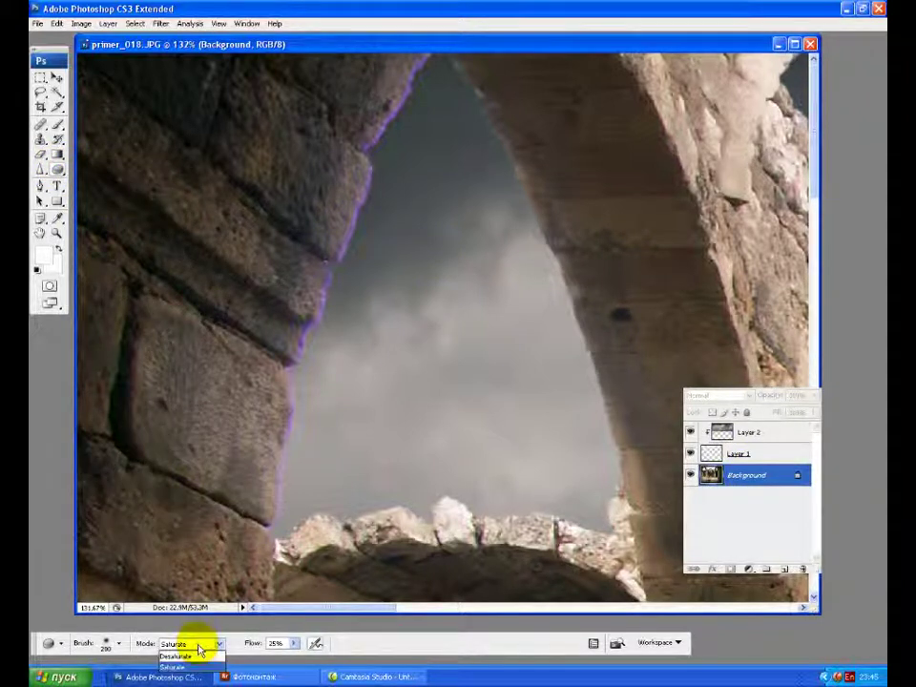
pyautogui.click(198, 658)
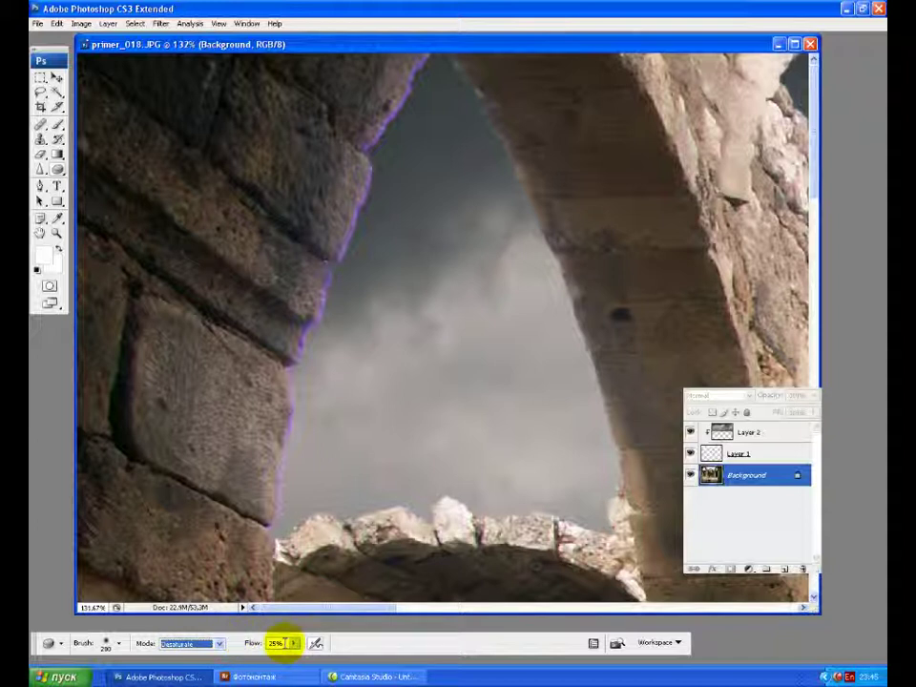
pyautogui.rightClick(331, 350)
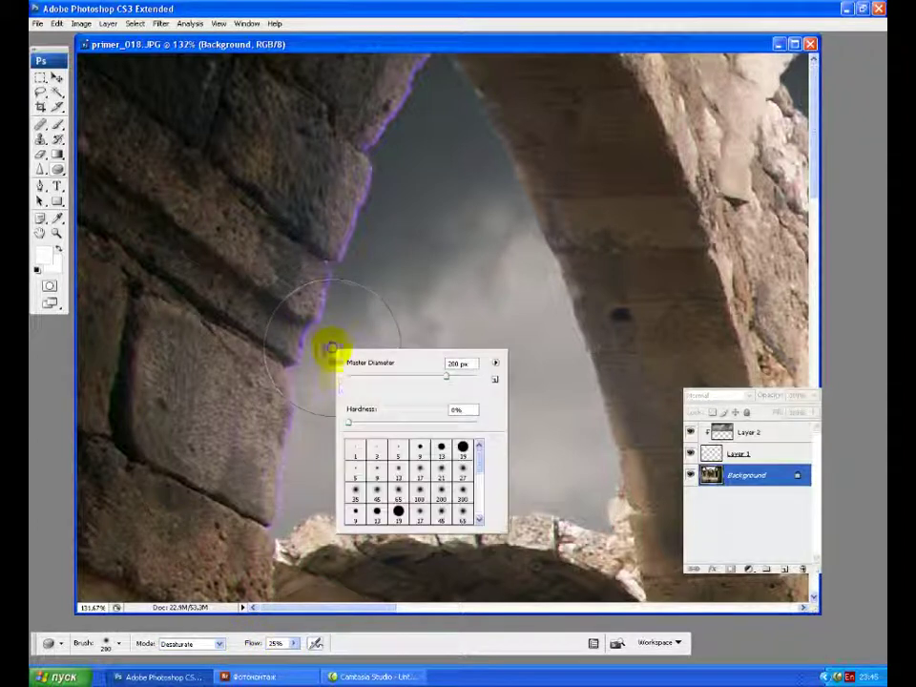
pyautogui.click(355, 490)
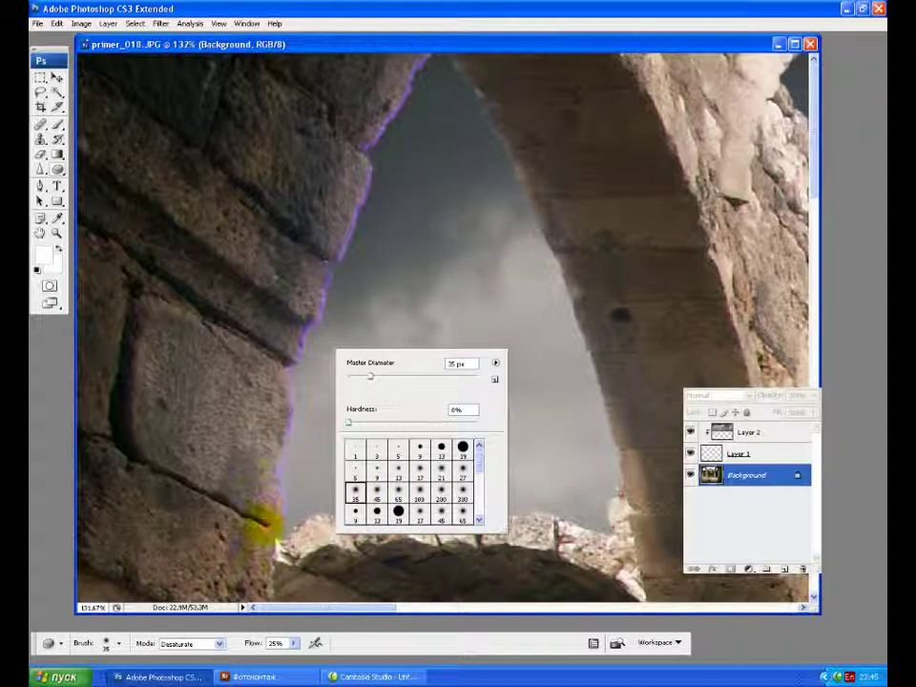
pyautogui.click(265, 515)
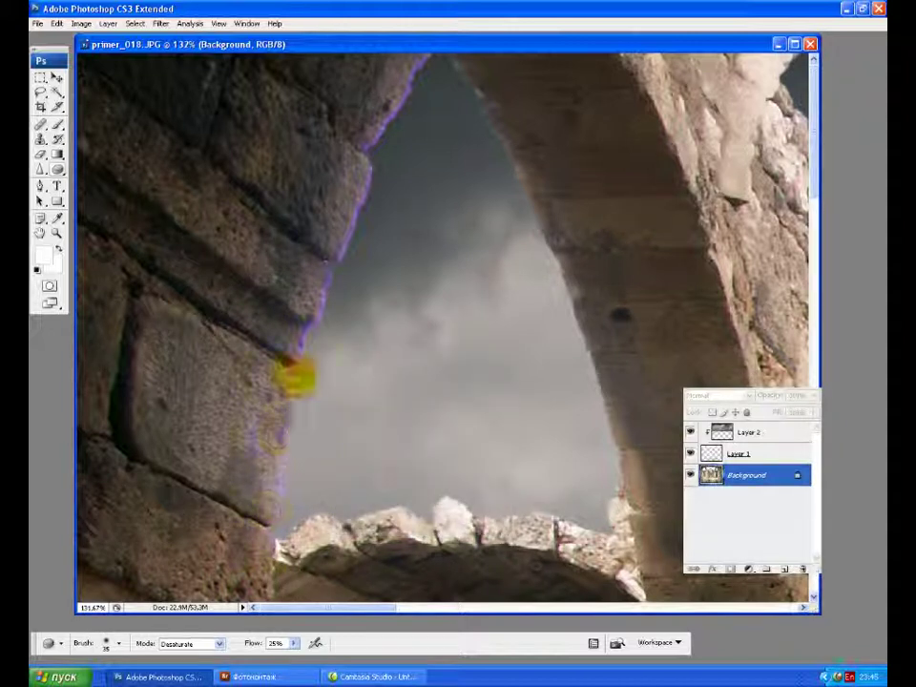
pyautogui.moveTo(298, 374)
pyautogui.mouseDown()
pyautogui.moveTo(282, 474)
pyautogui.moveTo(286, 388)
pyautogui.moveTo(278, 485)
pyautogui.moveTo(271, 417)
pyautogui.moveTo(311, 302)
pyautogui.moveTo(290, 368)
pyautogui.moveTo(329, 284)
pyautogui.mouseUp()
pyautogui.moveTo(339, 236)
pyautogui.mouseDown()
pyautogui.moveTo(292, 350)
pyautogui.moveTo(313, 294)
pyautogui.moveTo(328, 285)
pyautogui.moveTo(350, 201)
pyautogui.moveTo(343, 234)
pyautogui.moveTo(381, 154)
pyautogui.moveTo(337, 208)
pyautogui.moveTo(346, 265)
pyautogui.moveTo(337, 267)
pyautogui.moveTo(380, 151)
pyautogui.mouseUp()
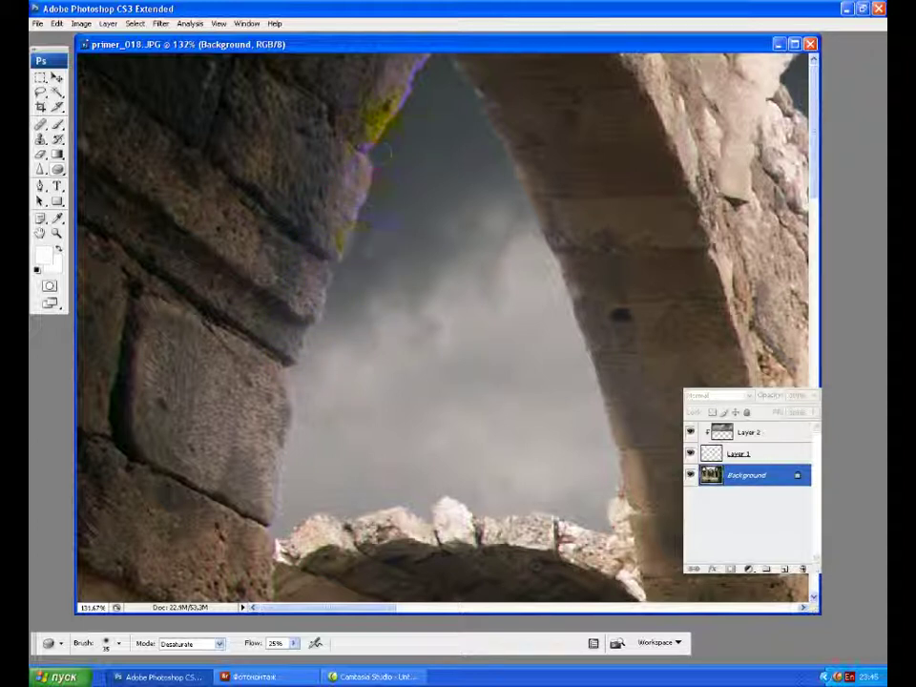
pyautogui.moveTo(412, 65)
pyautogui.mouseDown()
pyautogui.moveTo(419, 61)
pyautogui.moveTo(374, 129)
pyautogui.moveTo(418, 68)
pyautogui.moveTo(386, 111)
pyautogui.moveTo(359, 183)
pyautogui.mouseUp()
pyautogui.moveTo(324, 276)
pyautogui.mouseDown()
pyautogui.moveTo(281, 422)
pyautogui.moveTo(288, 455)
pyautogui.moveTo(276, 482)
pyautogui.moveTo(276, 544)
pyautogui.moveTo(305, 378)
pyautogui.moveTo(292, 368)
pyautogui.moveTo(341, 248)
pyautogui.moveTo(351, 196)
pyautogui.mouseUp()
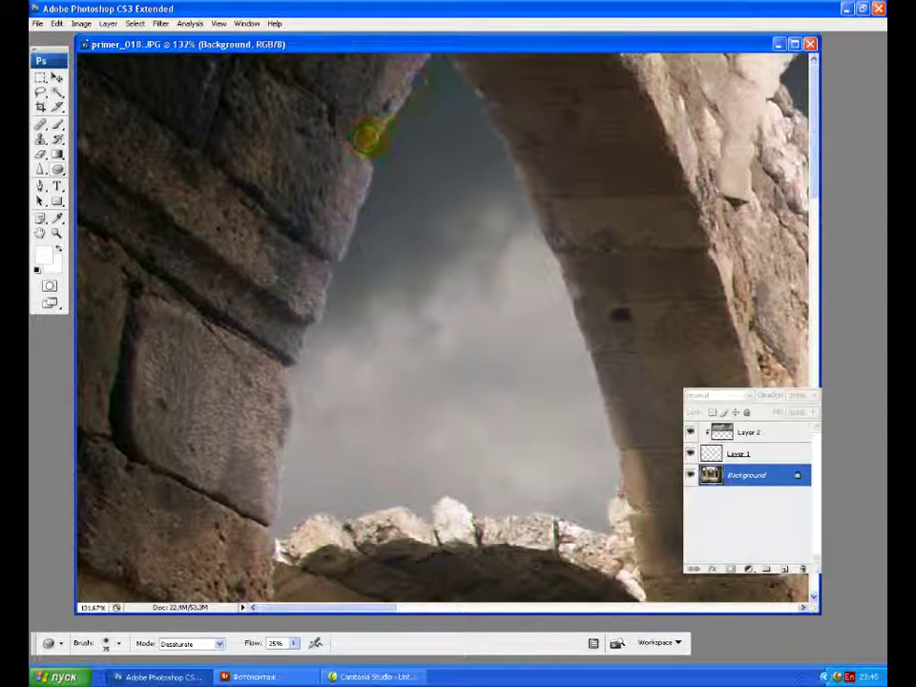
# Desaturate the purple fringe on the dark wall bordering the right arch opening, using the same Sponge settings on the Background.
pyautogui.click(40, 233)
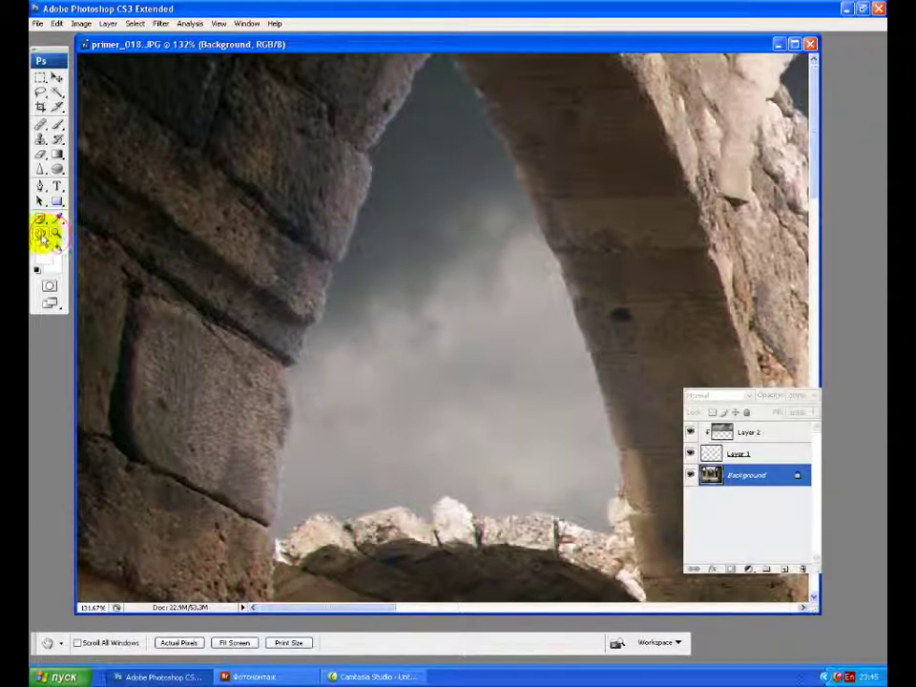
pyautogui.moveTo(640, 299); pyautogui.dragTo(219, 327)
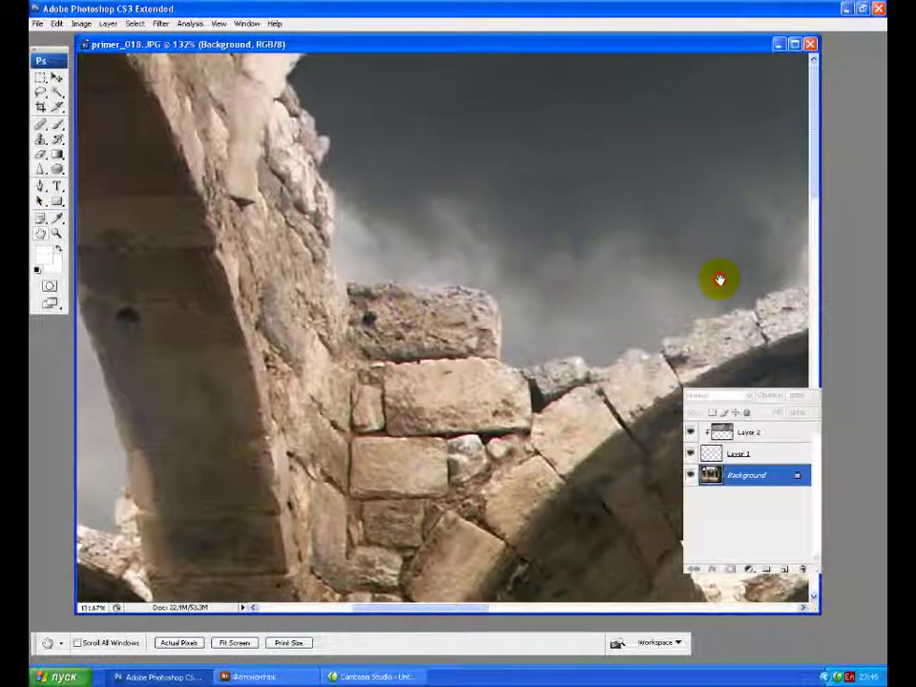
pyautogui.moveTo(719, 279); pyautogui.dragTo(197, 327)
pyautogui.moveTo(731, 239); pyautogui.dragTo(182, 323)
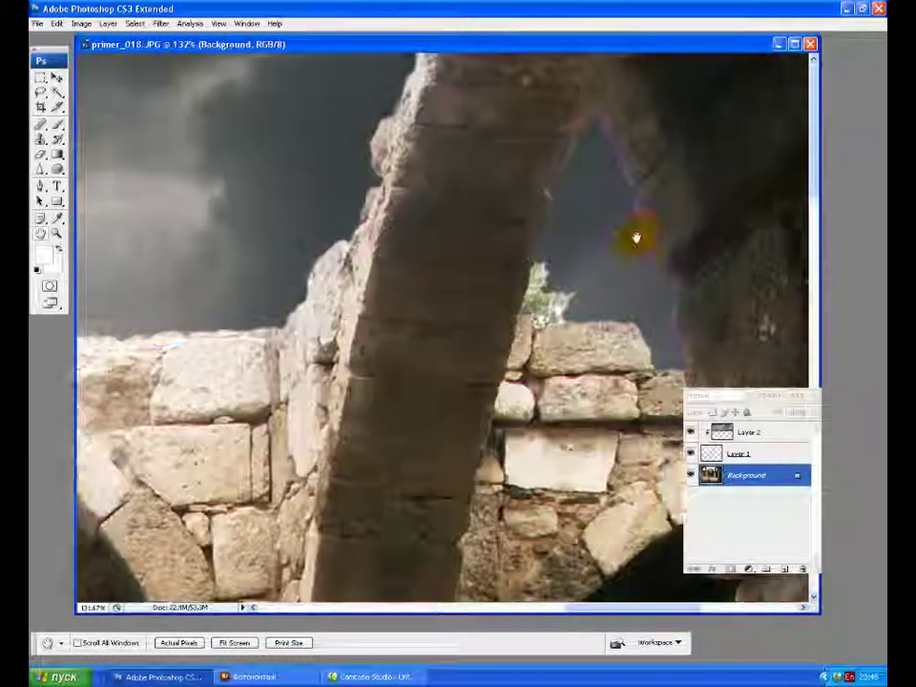
pyautogui.moveTo(636, 237); pyautogui.dragTo(356, 245)
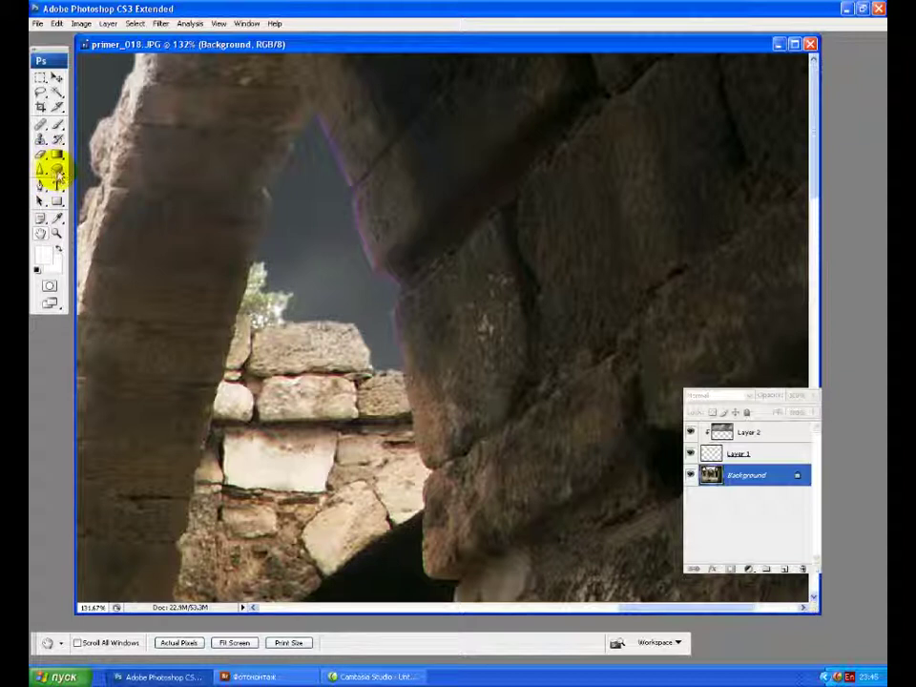
pyautogui.click(57, 171)
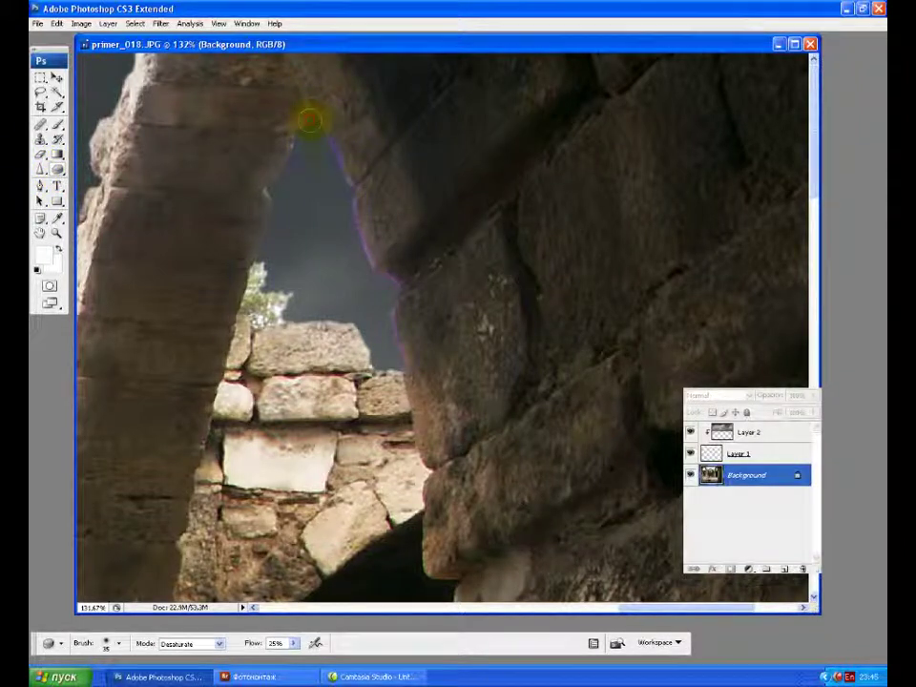
pyautogui.moveTo(351, 190); pyautogui.dragTo(324, 131)
pyautogui.moveTo(340, 191); pyautogui.dragTo(320, 113)
pyautogui.moveTo(351, 198); pyautogui.dragTo(346, 202)
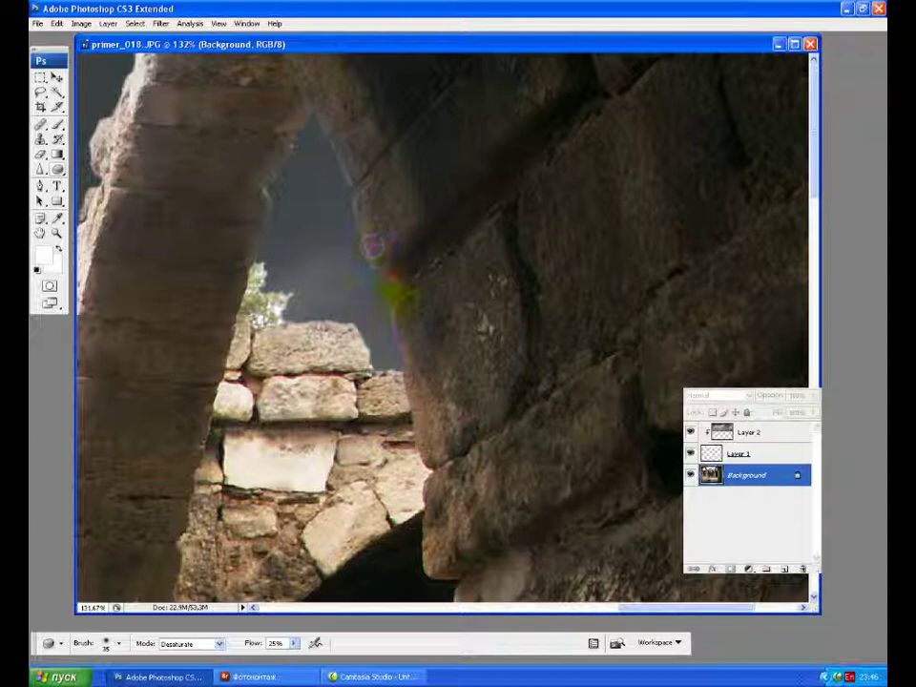
pyautogui.moveTo(379, 270)
pyautogui.mouseDown()
pyautogui.moveTo(411, 307)
pyautogui.moveTo(373, 281)
pyautogui.mouseUp()
pyautogui.click(403, 371)
pyautogui.moveTo(402, 371); pyautogui.dragTo(396, 301)
pyautogui.moveTo(401, 257); pyautogui.dragTo(370, 212)
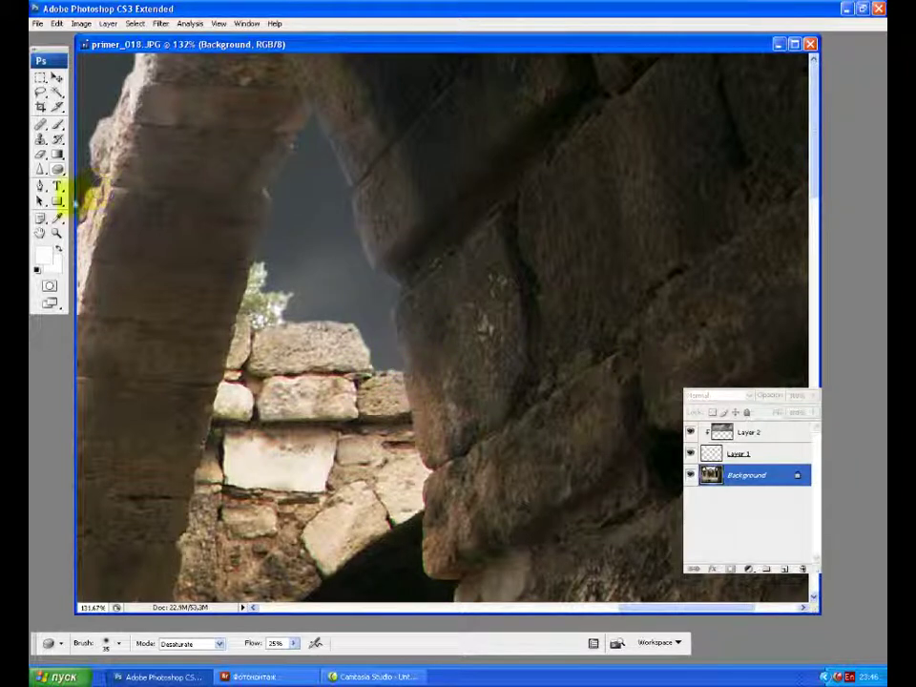
pyautogui.doubleClick(39, 235)
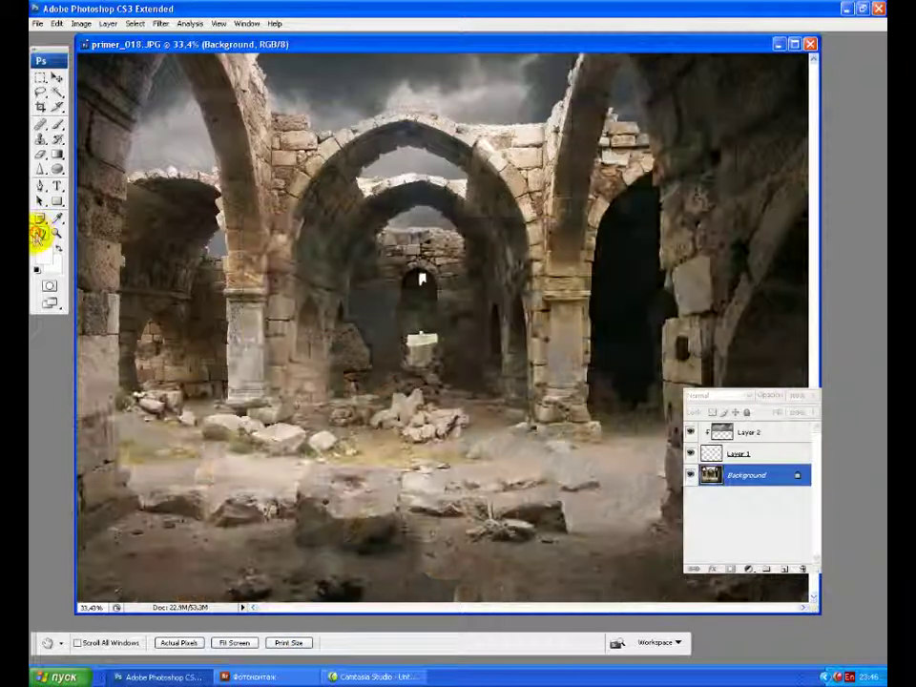